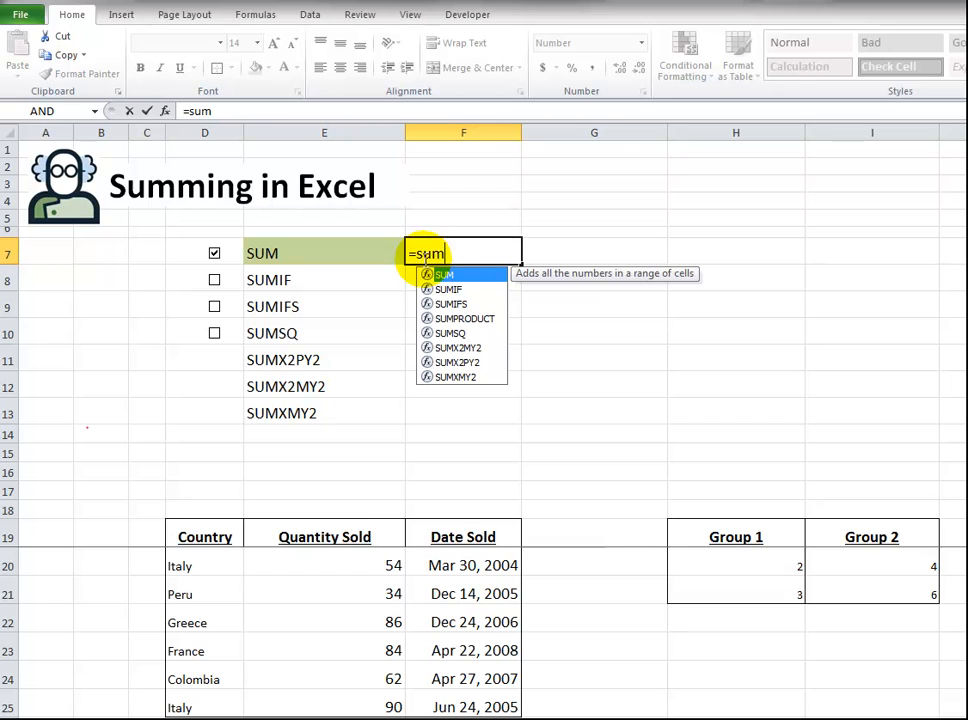
Complete the SUM formula in F7 so it totals the Quantity Sold values in E20:E25.
type("(")
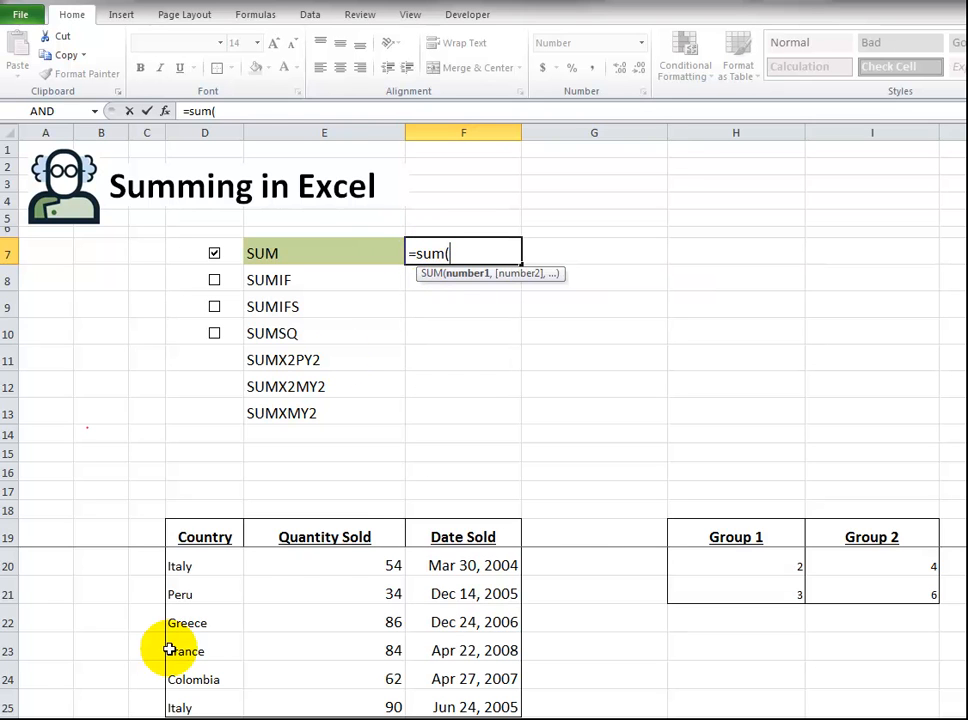
left_click_drag(324, 567, 335, 692)
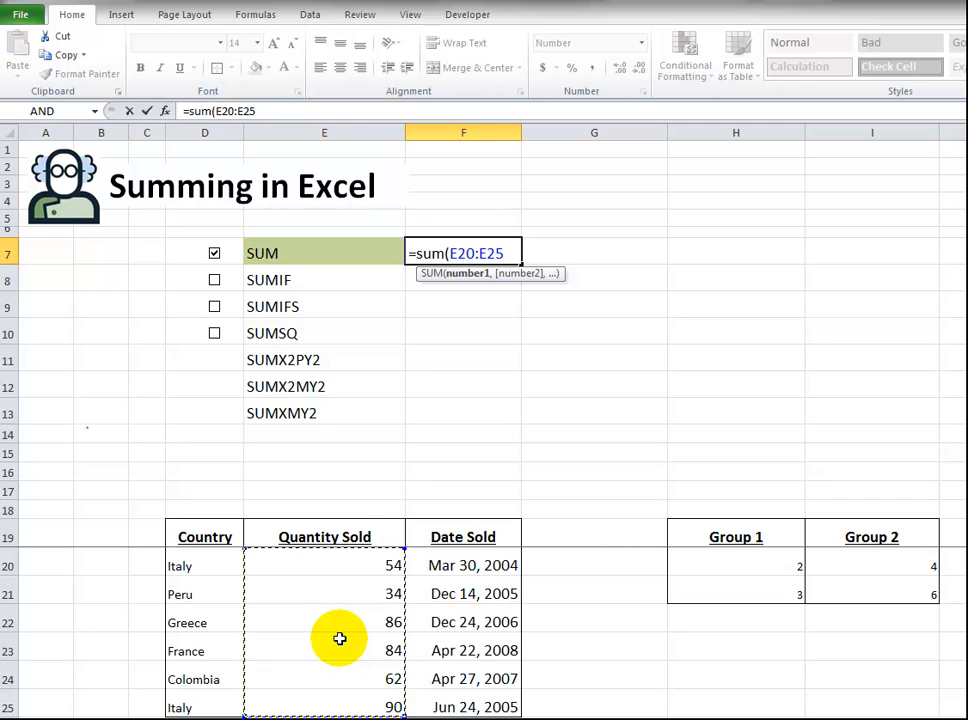
type(")")
key("Return")
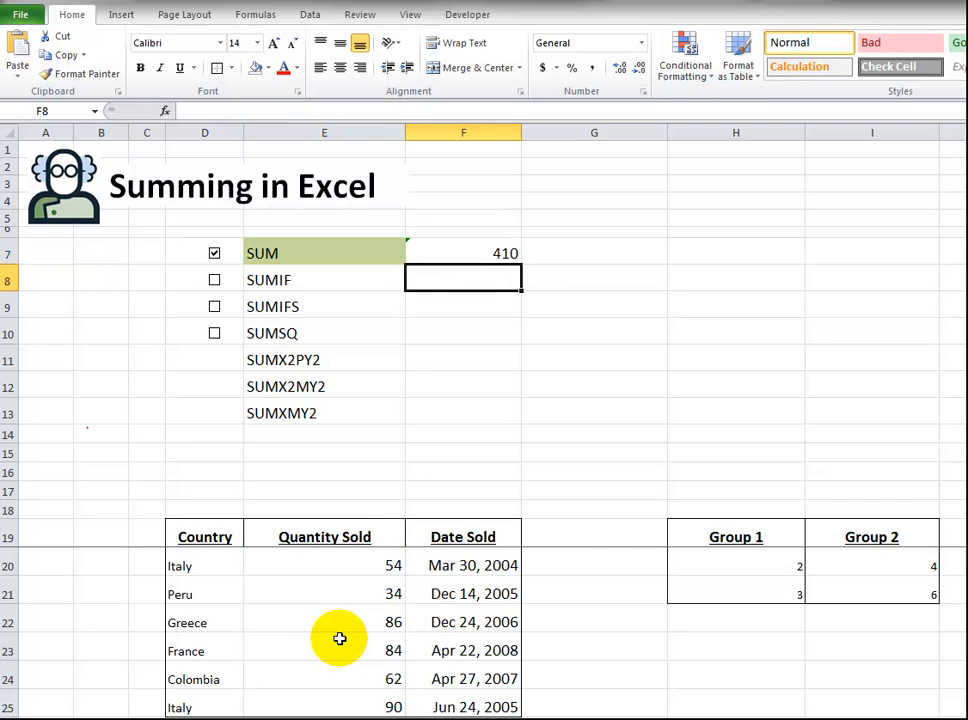
key("Up")
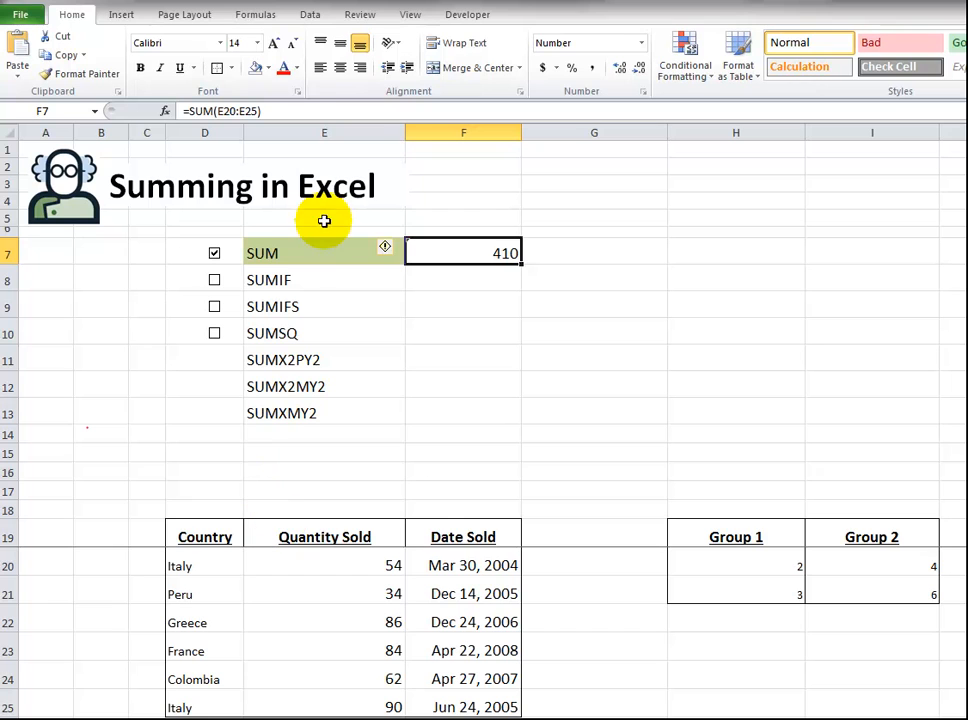
Add the Group 1 values H20:H21 as a second range in the F7 SUM formula and check both source ranges.
left_click(299, 111)
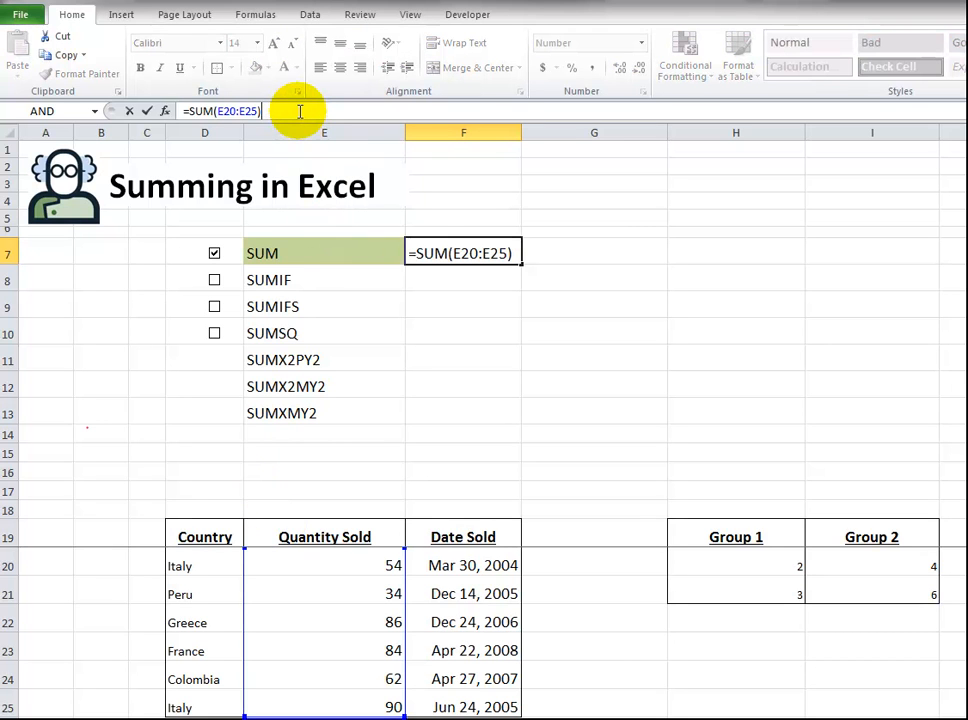
key("BackSpace")
type(",")
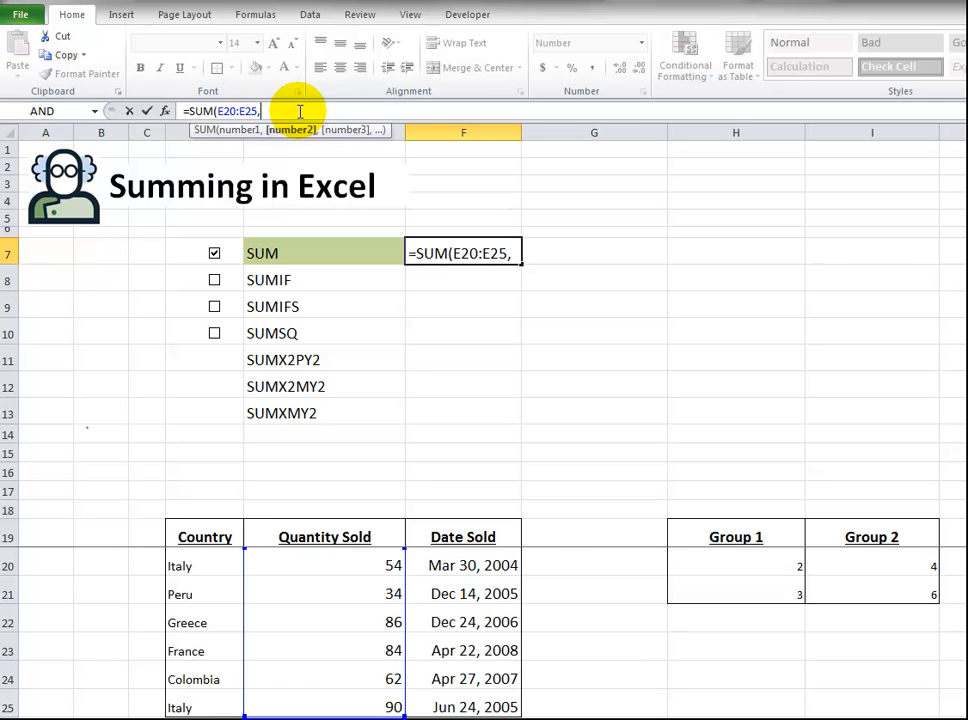
left_click_drag(780, 567, 773, 583)
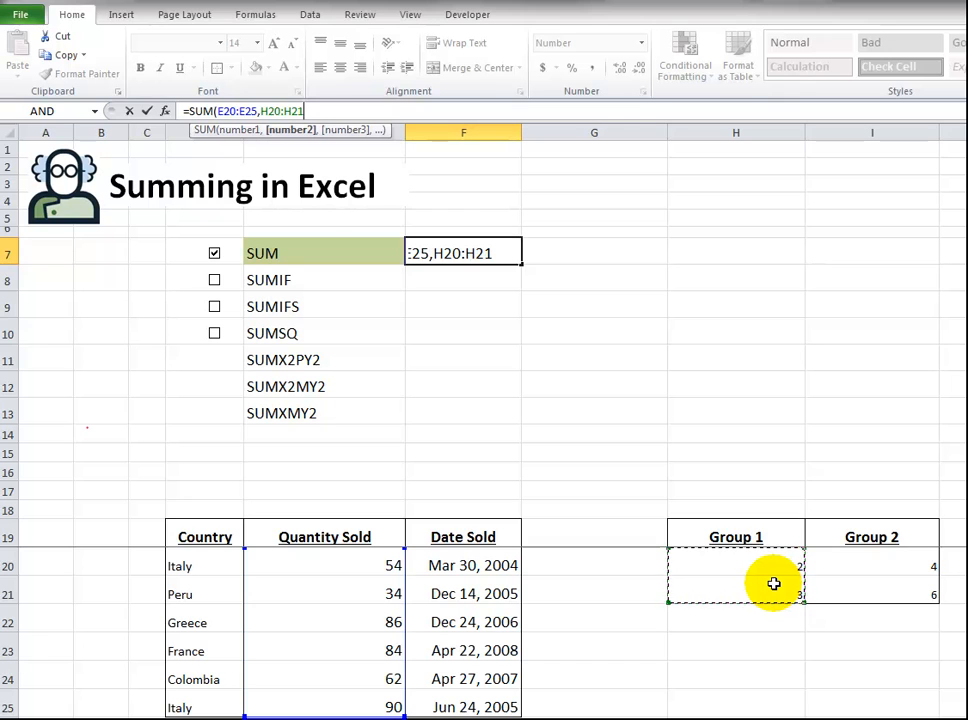
type(")")
key("Return")
key("Up")
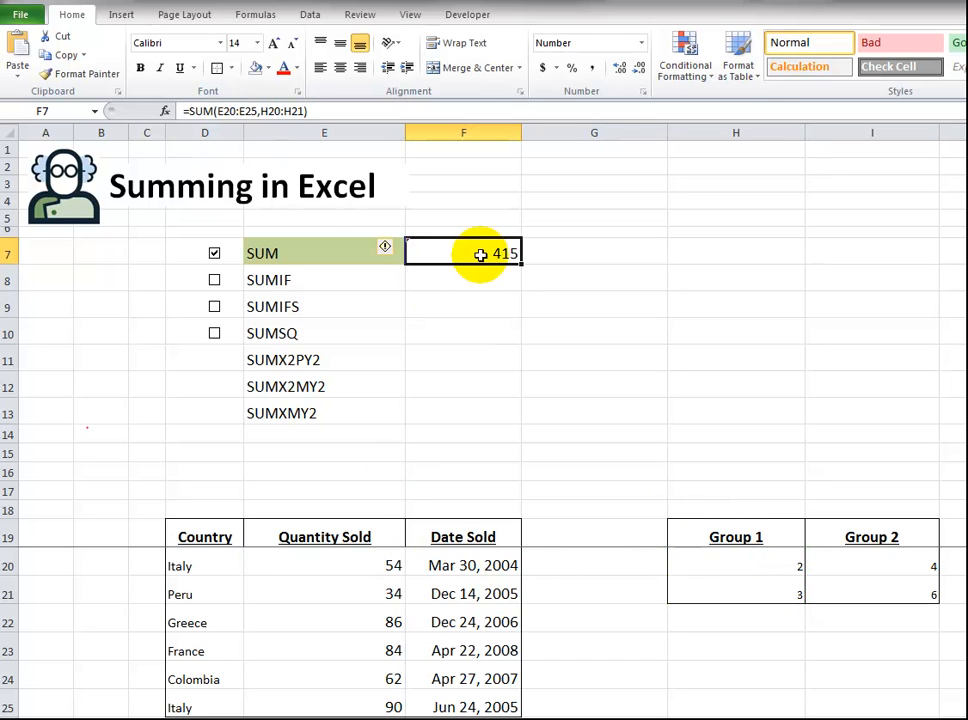
left_click_drag(335, 562, 318, 700)
left_click_drag(782, 568, 780, 584)
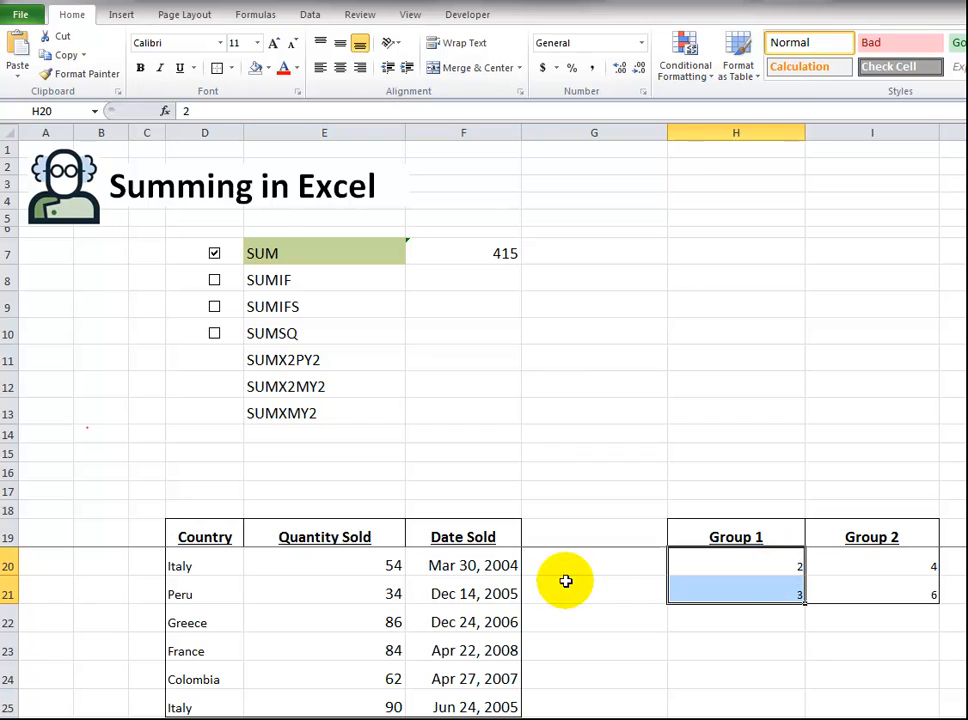
Remove the H20:H21 range from the SUM formula in F7, leaving only E20:E25.
left_click(480, 257)
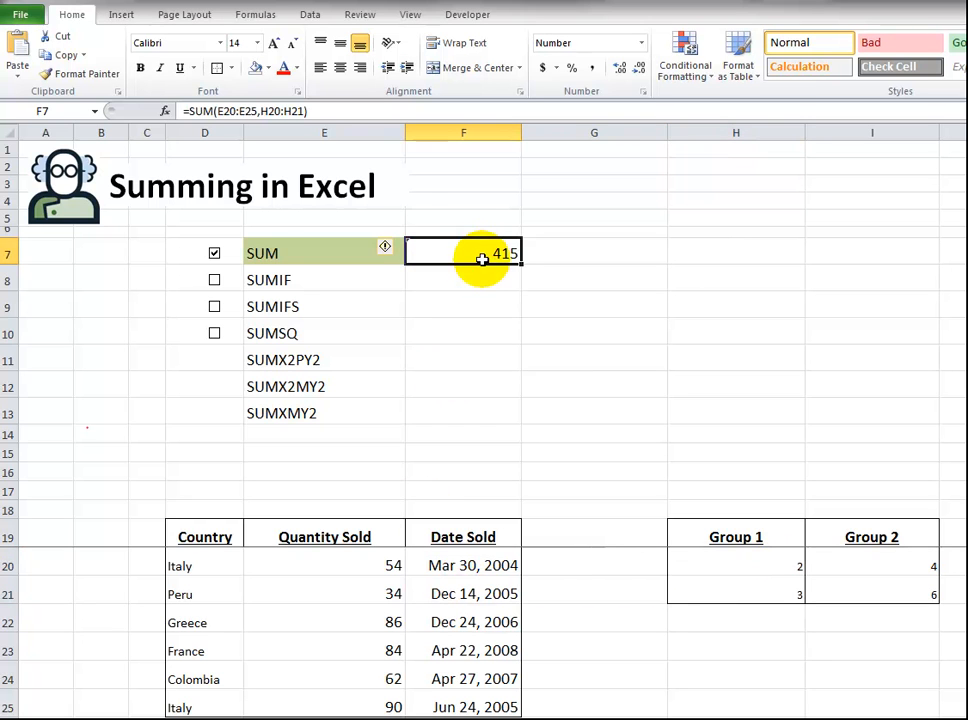
left_click(261, 112)
key("shift+Right")
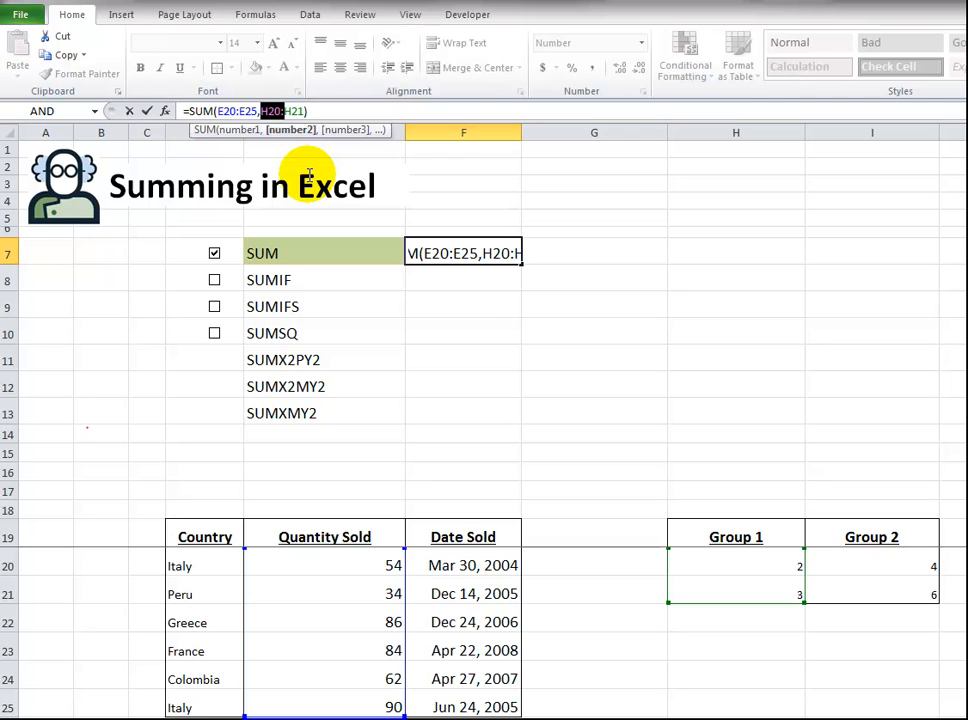
key("shift+Right")
key("shift+Right")
key("BackSpace")
key("BackSpace")
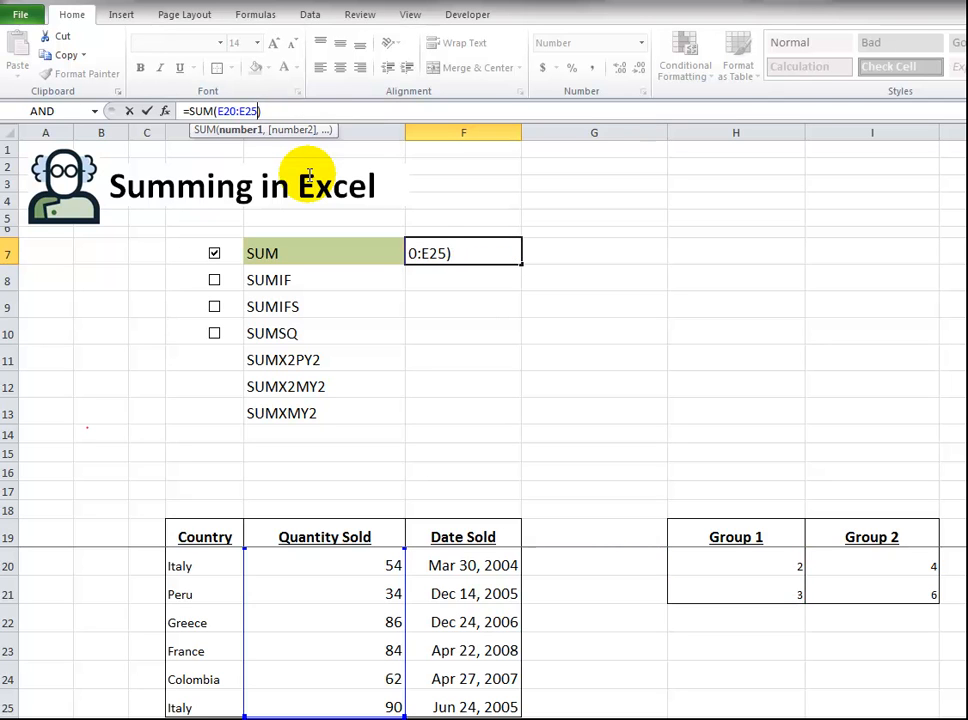
key("Return")
key("Up")
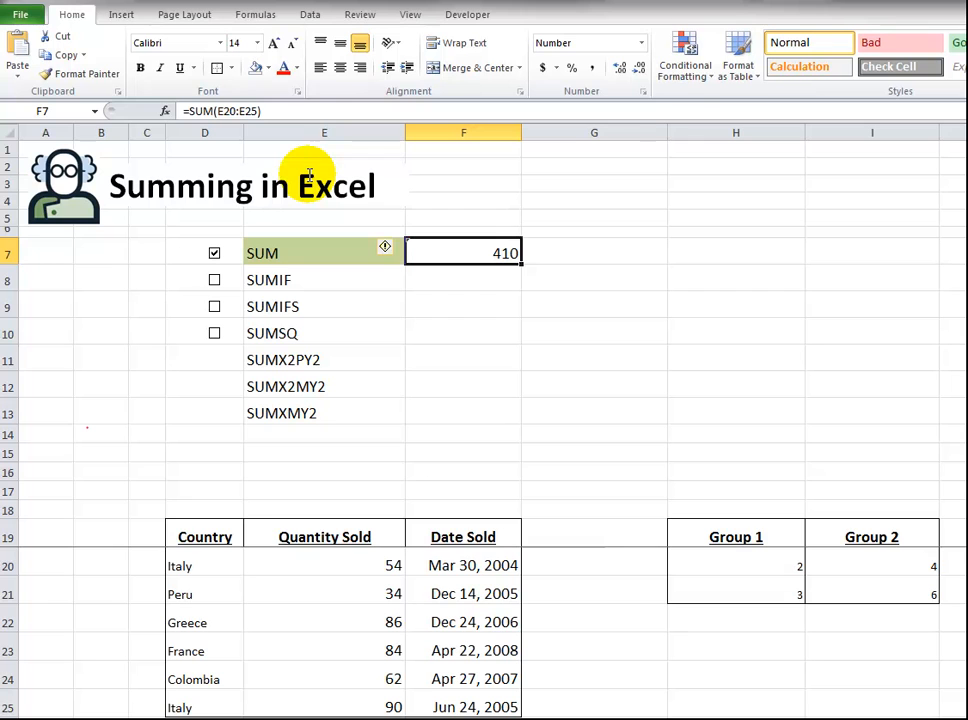
Tick the SUMIF checkbox and enter the label Condition in cell G8.
left_click(214, 280)
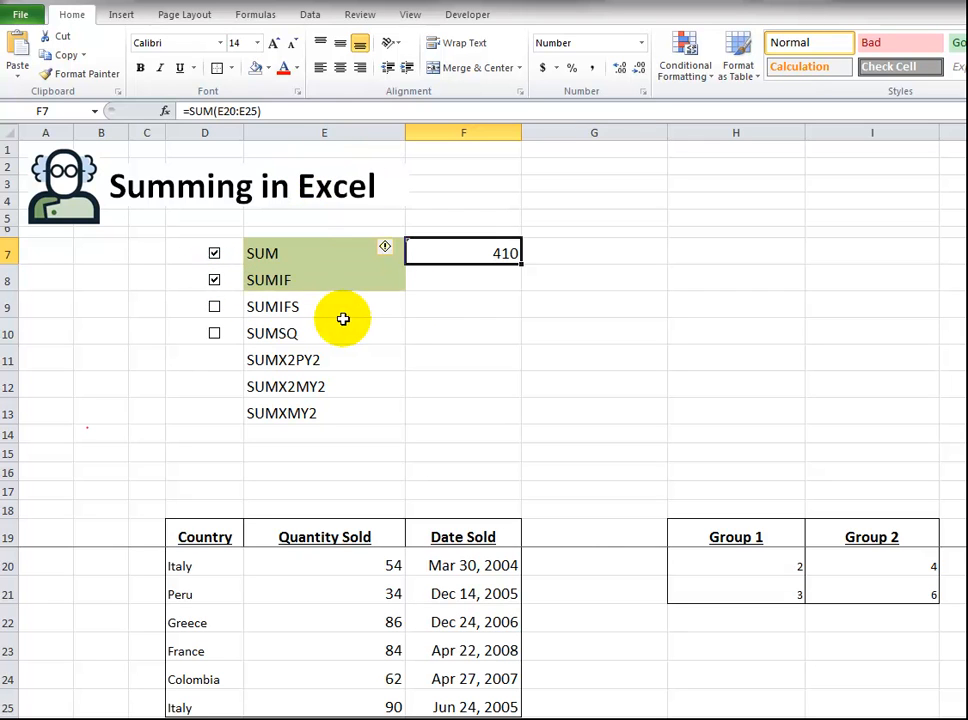
left_click(282, 280)
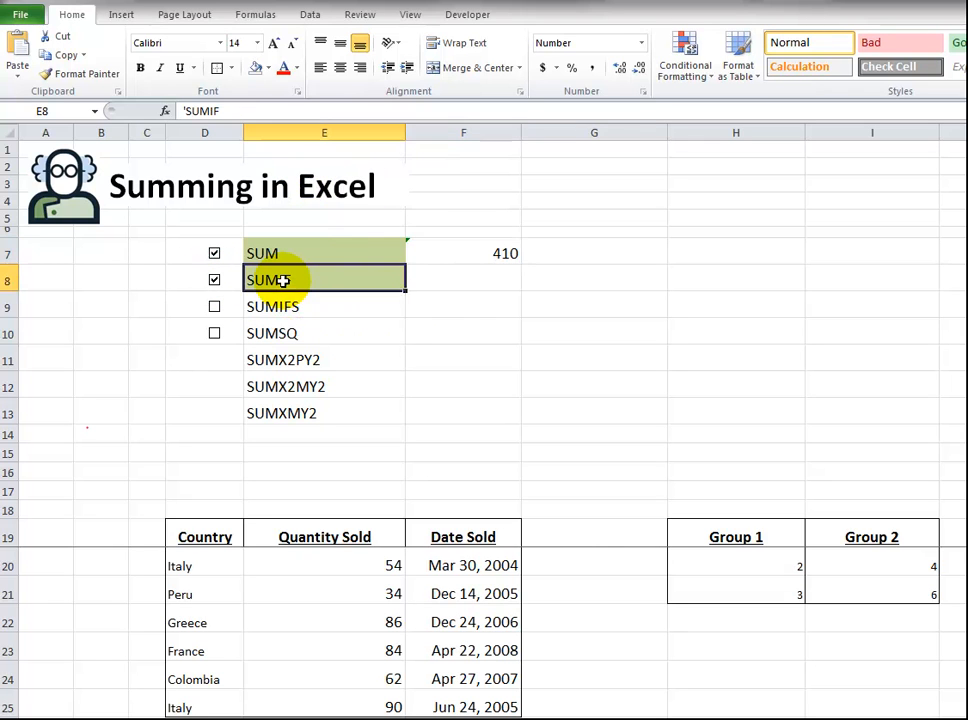
left_click(479, 280)
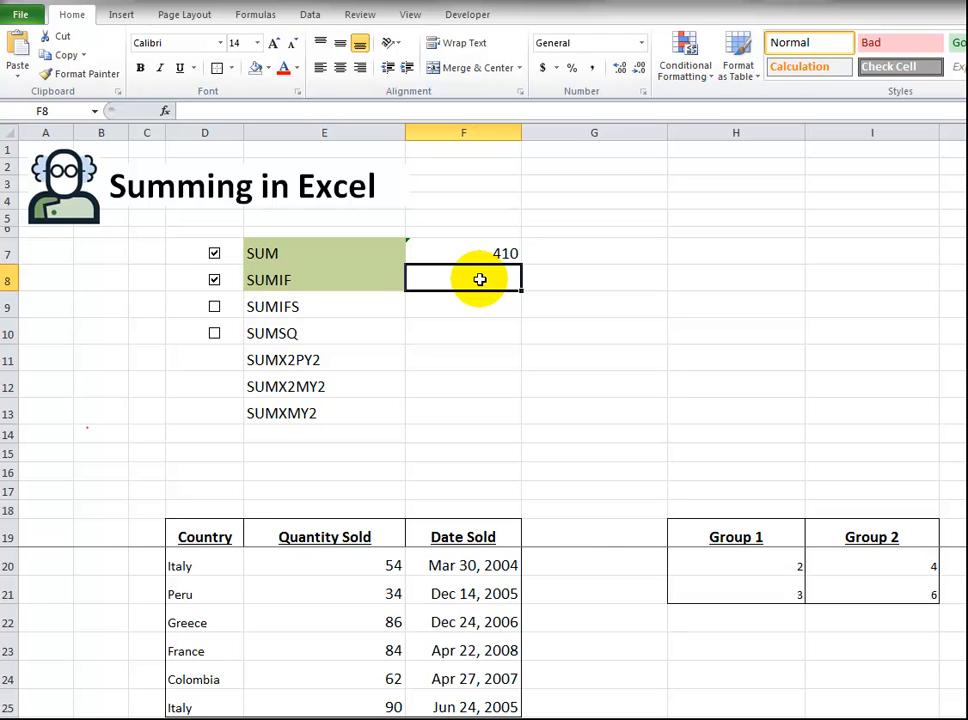
left_click(598, 280)
type("Con")
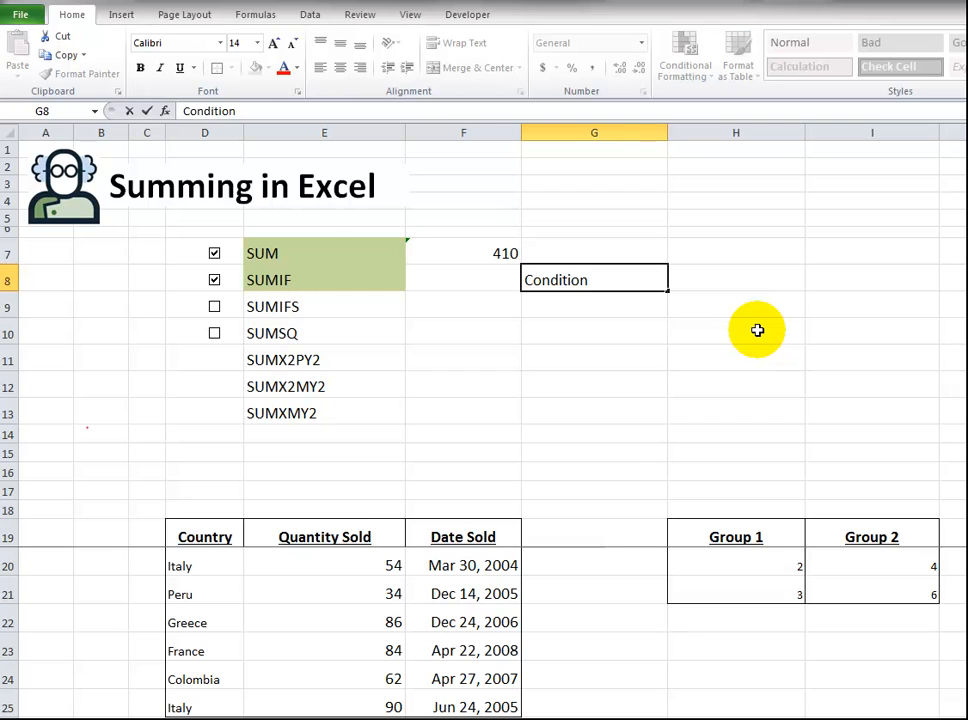
type("dition")
key("Return")
Enter =SUMIF(D20:D25,"Italy",E20:E25) in F8 to total the quantities sold in Italy.
key("Up")
key("Left")
type("=")
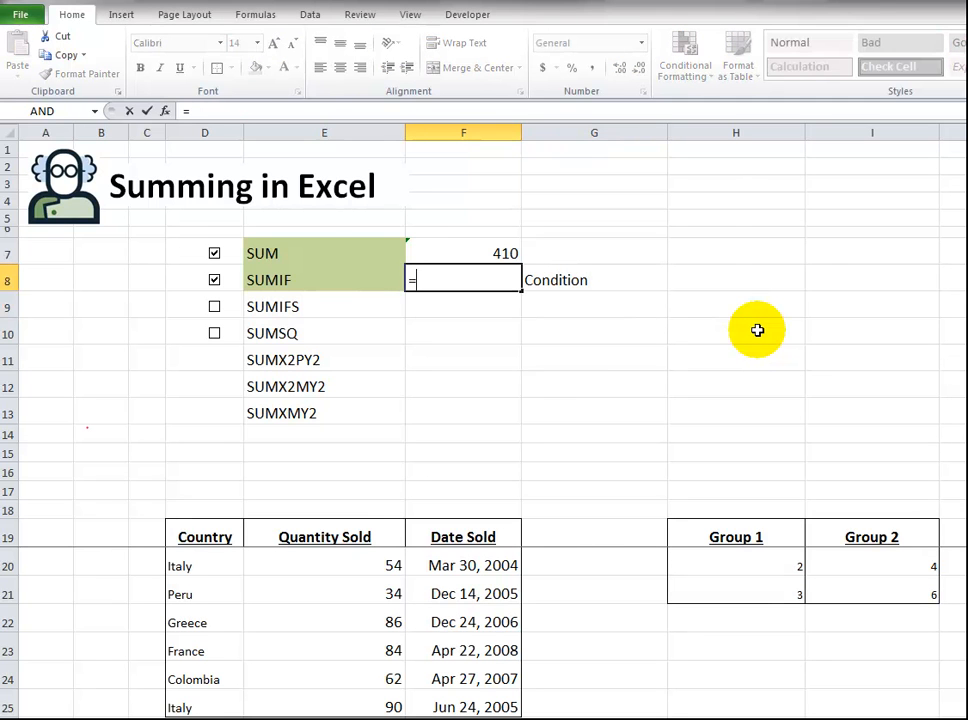
type("sumif(")
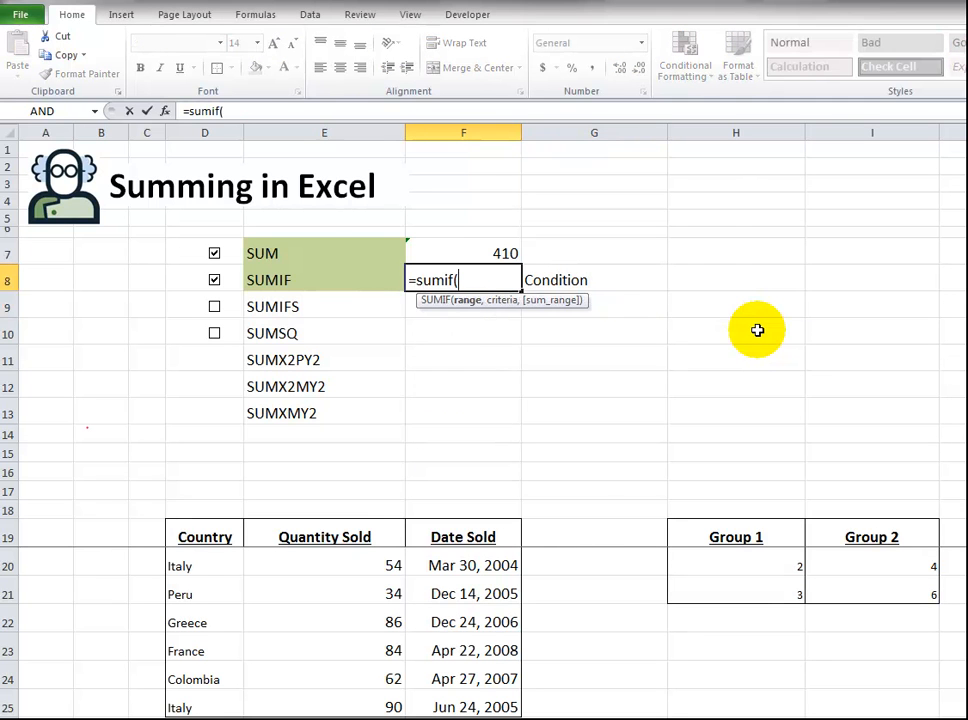
left_click_drag(180, 566, 191, 700)
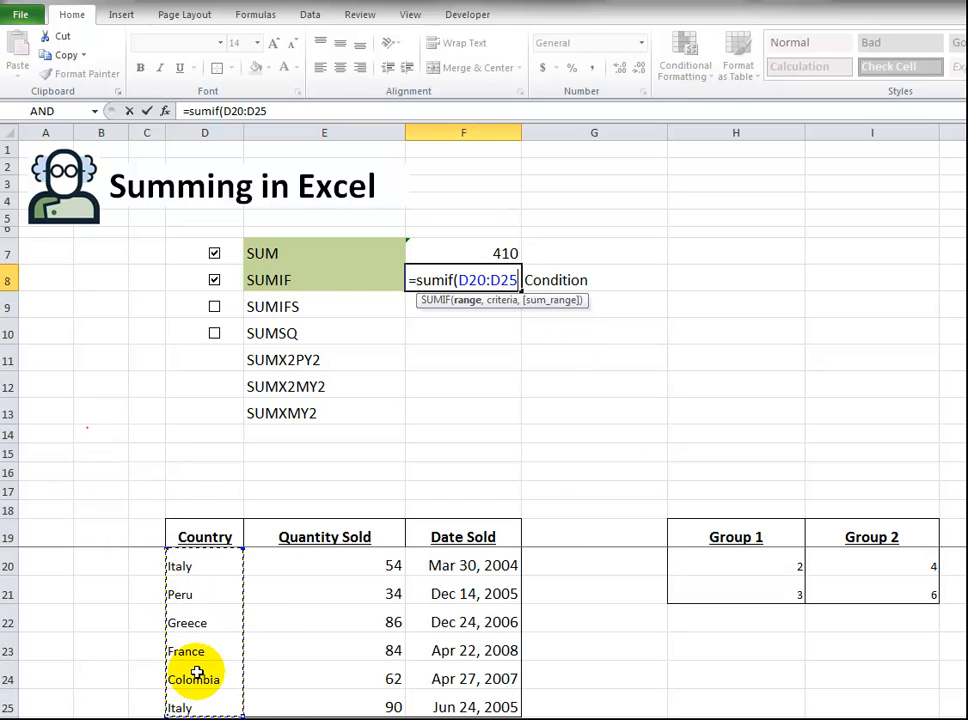
type(",\"Italy")
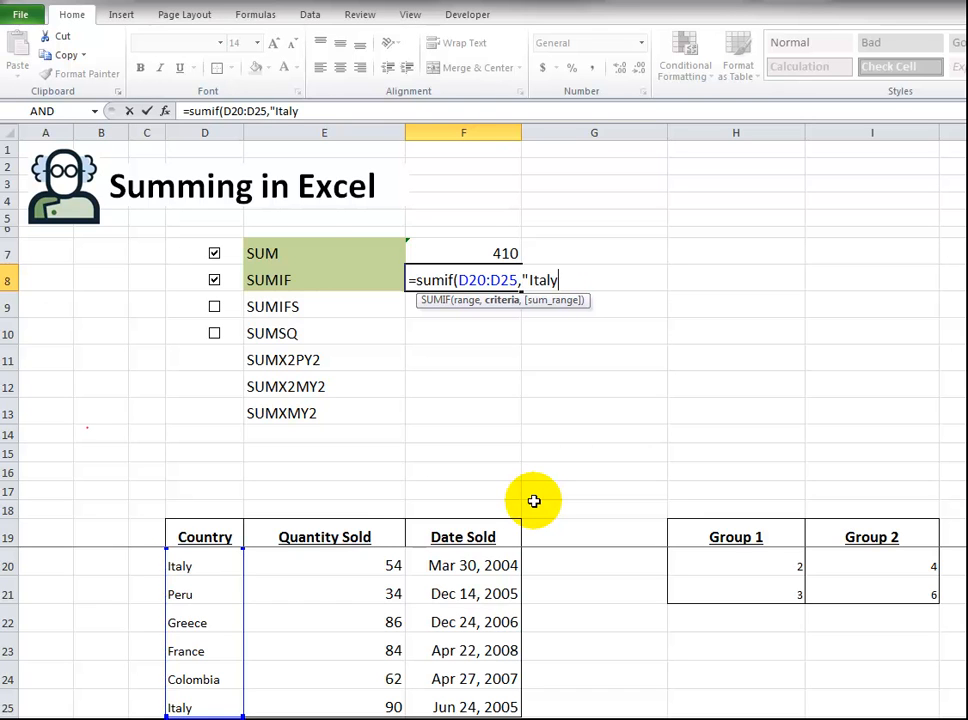
type("\",")
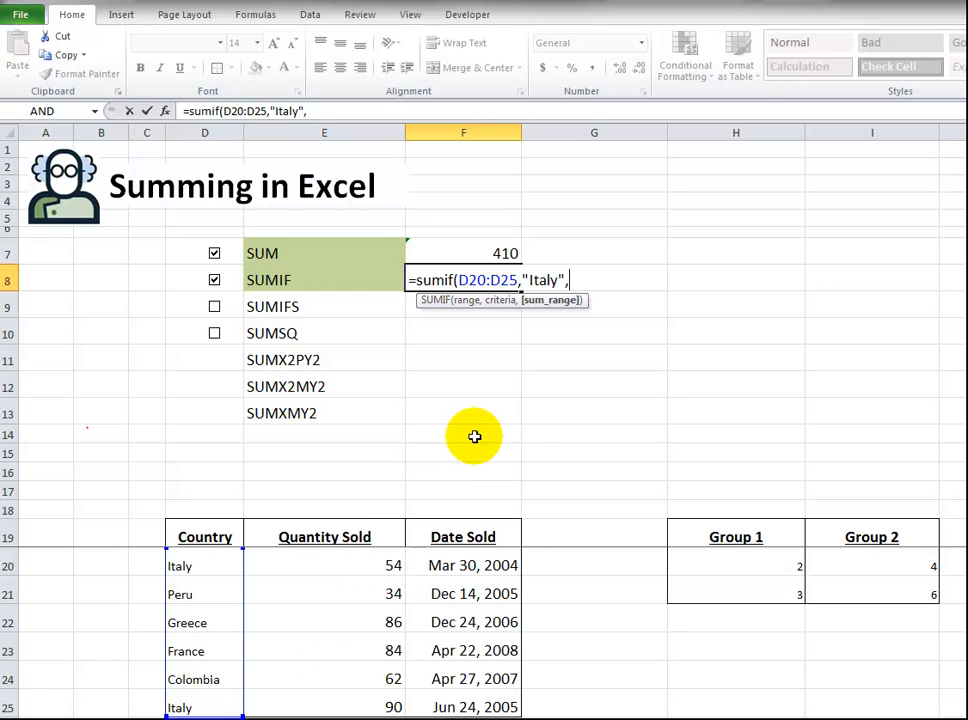
left_click_drag(363, 564, 352, 691)
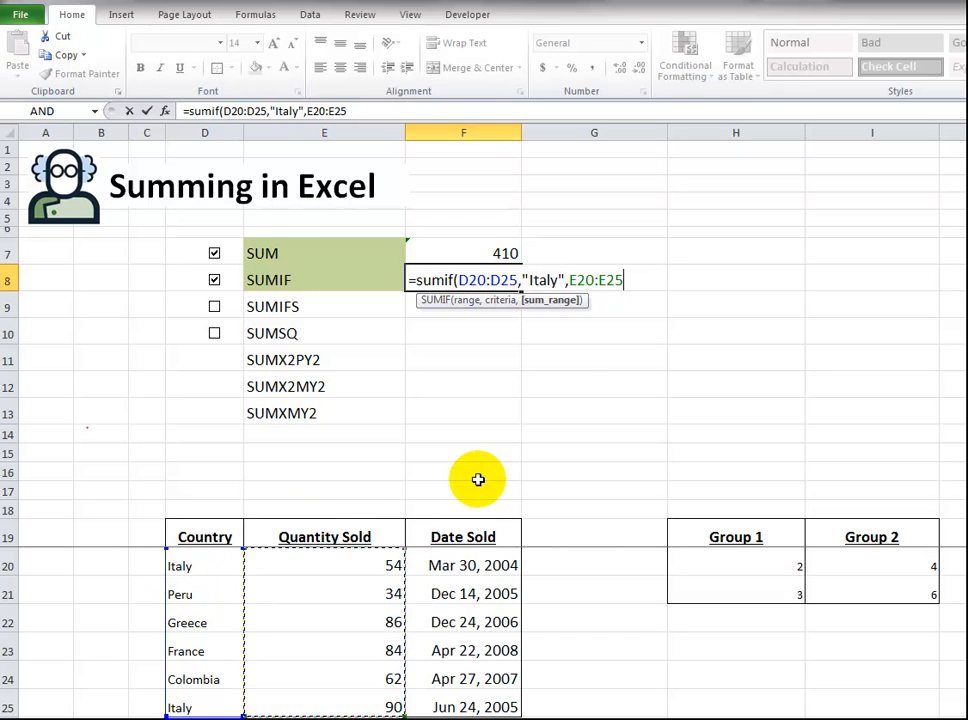
type(")")
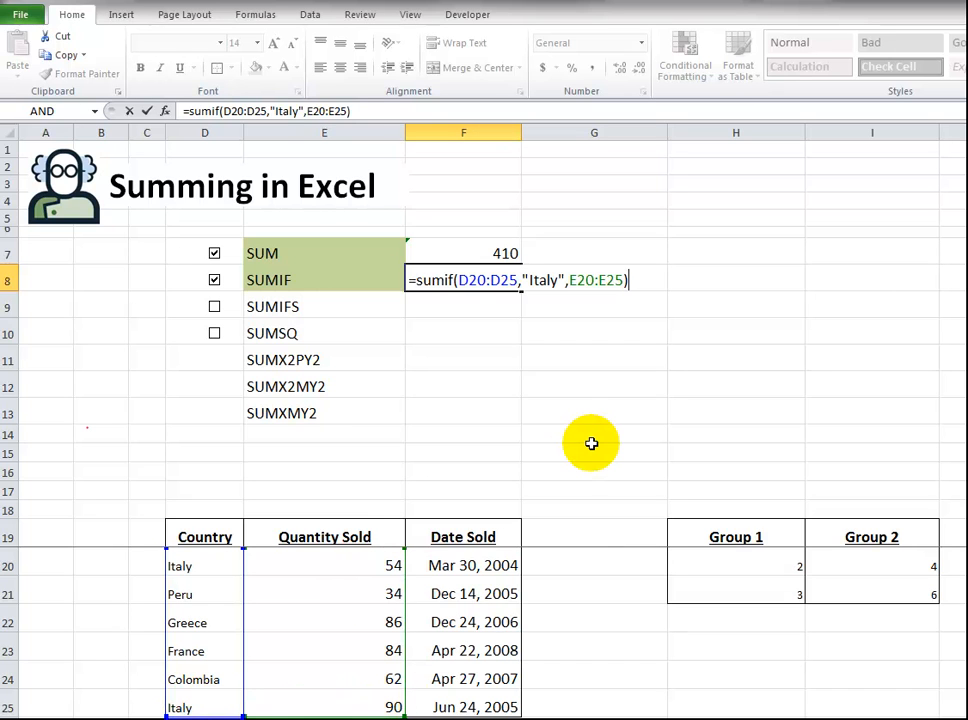
key("Return")
key("Up")
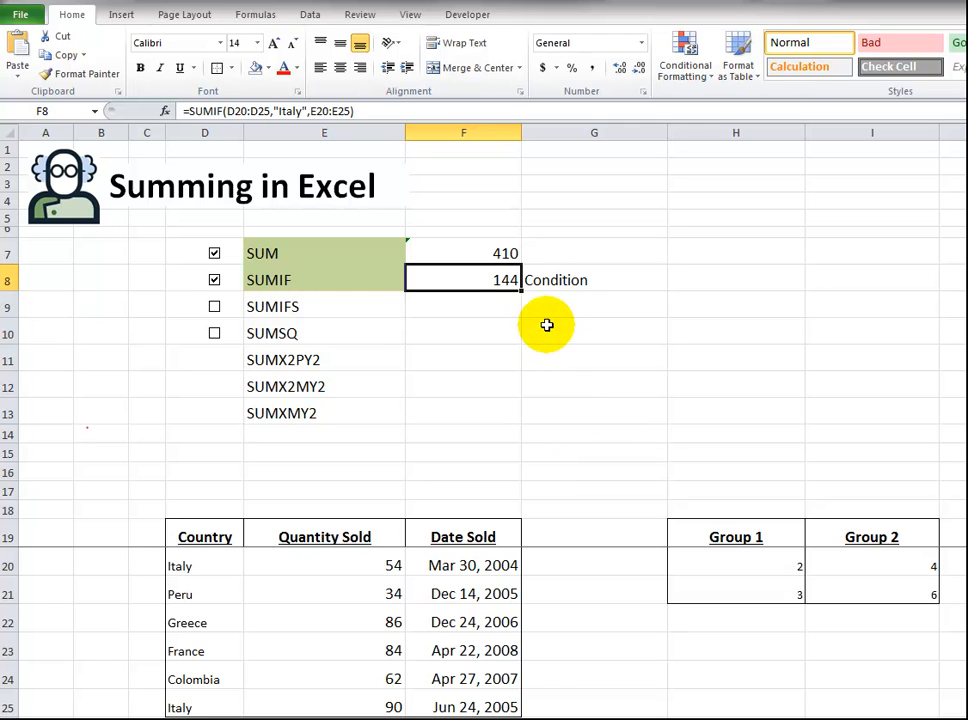
Move the Condition label from G8 to H8 by copying it across and clearing the original cell.
left_click(661, 286)
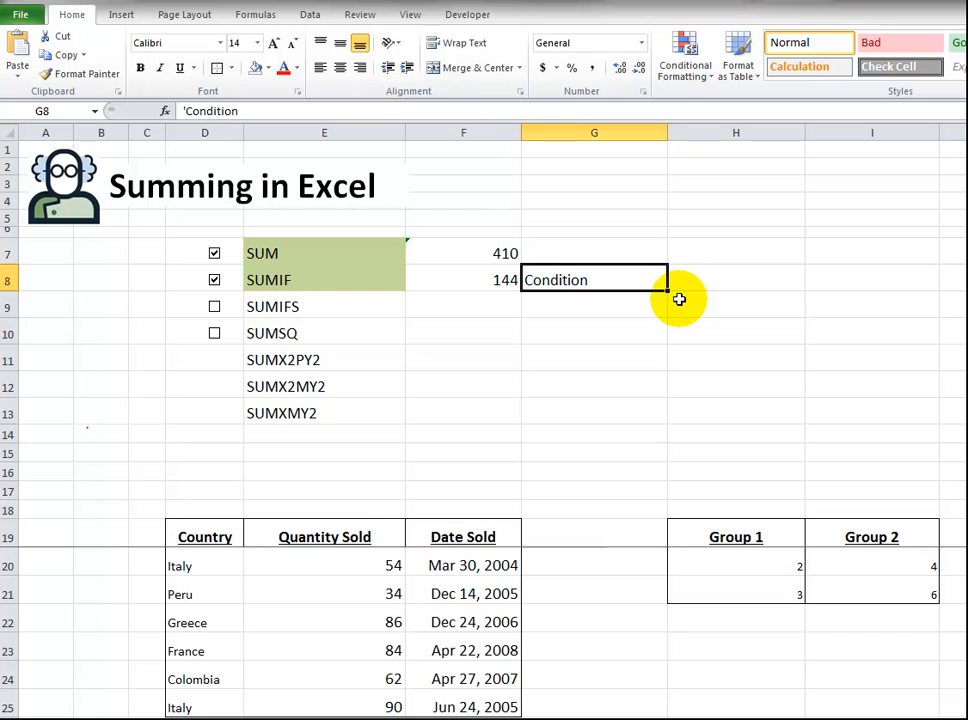
key("ctrl+c")
left_click(720, 290)
key("ctrl+v")
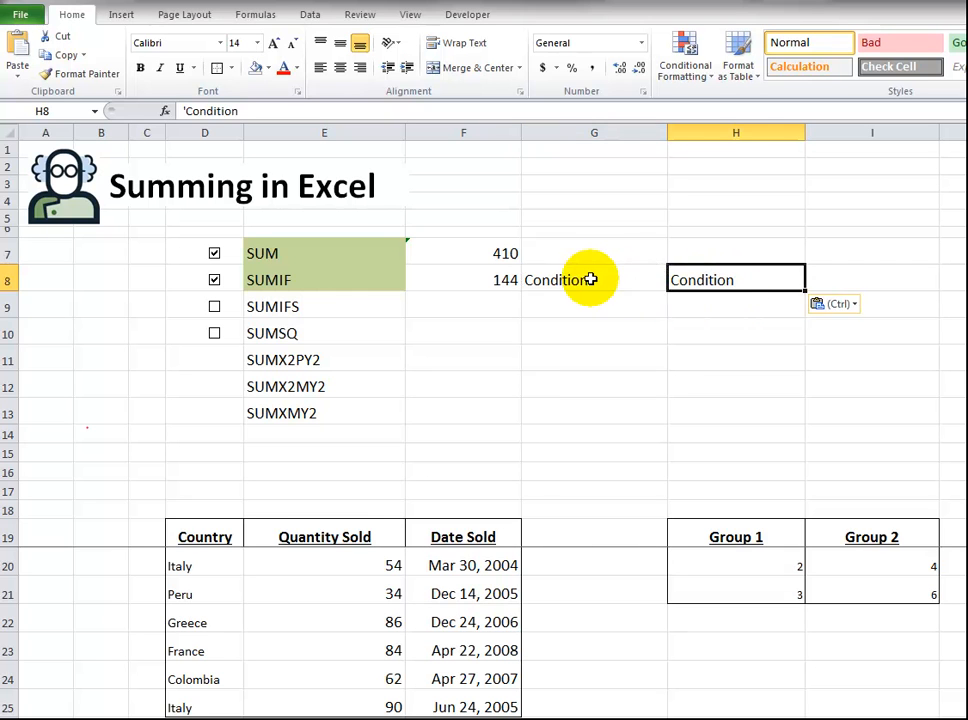
left_click(589, 278)
key("Delete")
Enter =SUMIF(E20:E25,">80") in G8 to sum only quantities above 80, and review the source range.
type("=")
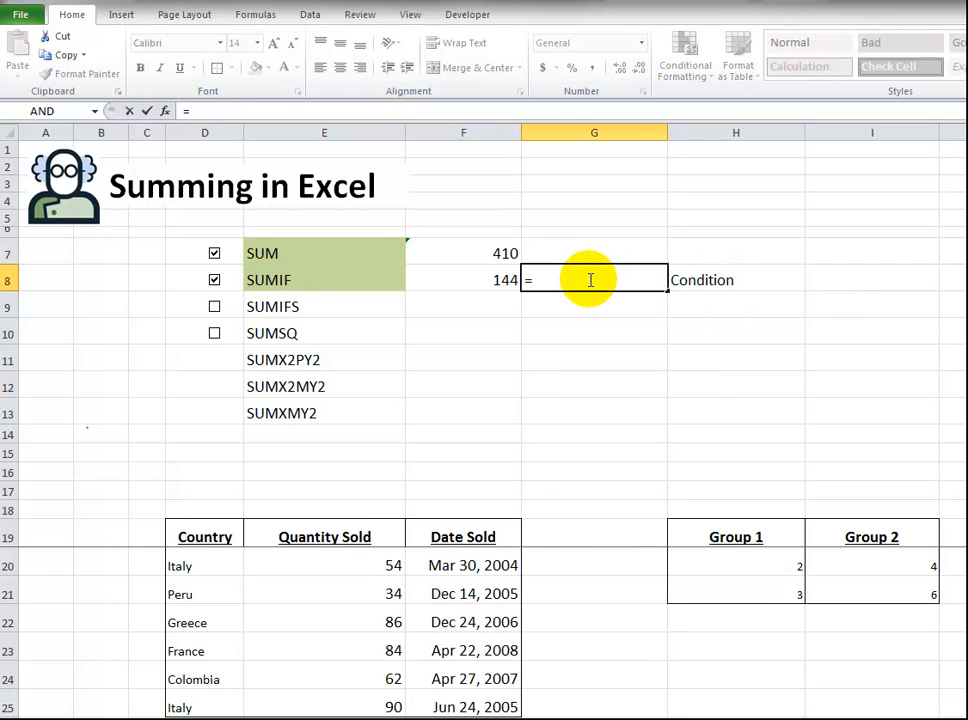
type("sumif(")
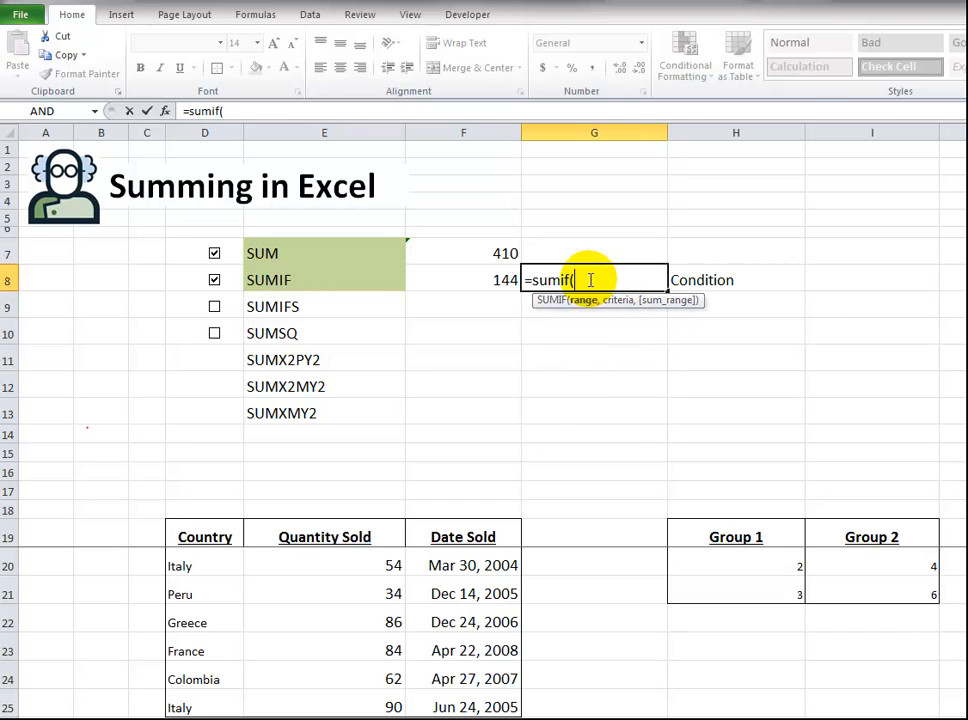
left_click_drag(359, 568, 355, 700)
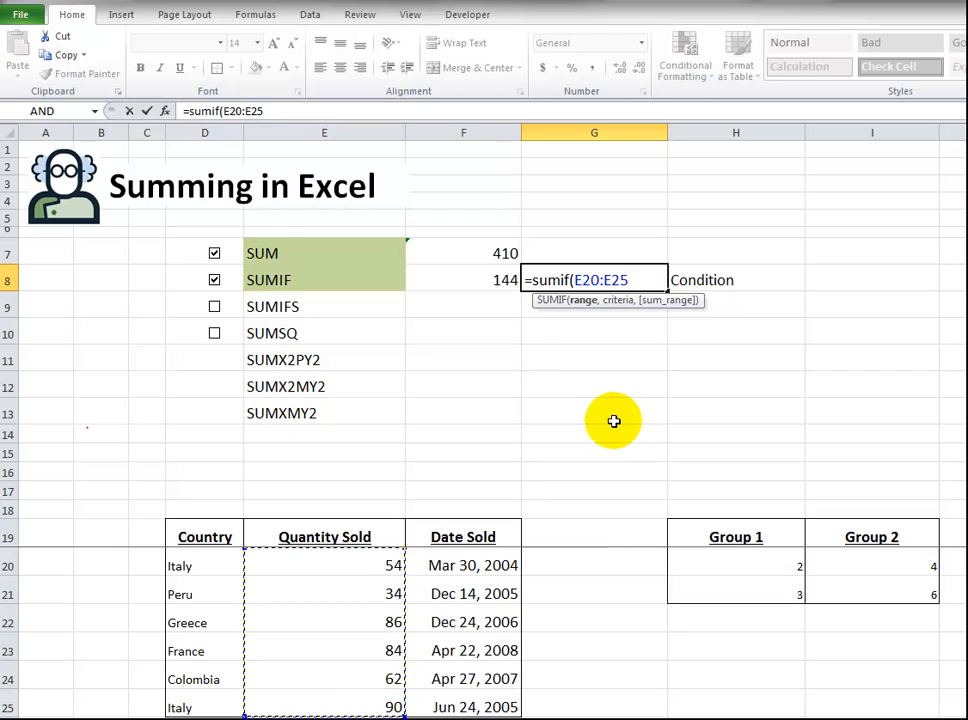
type(",\">")
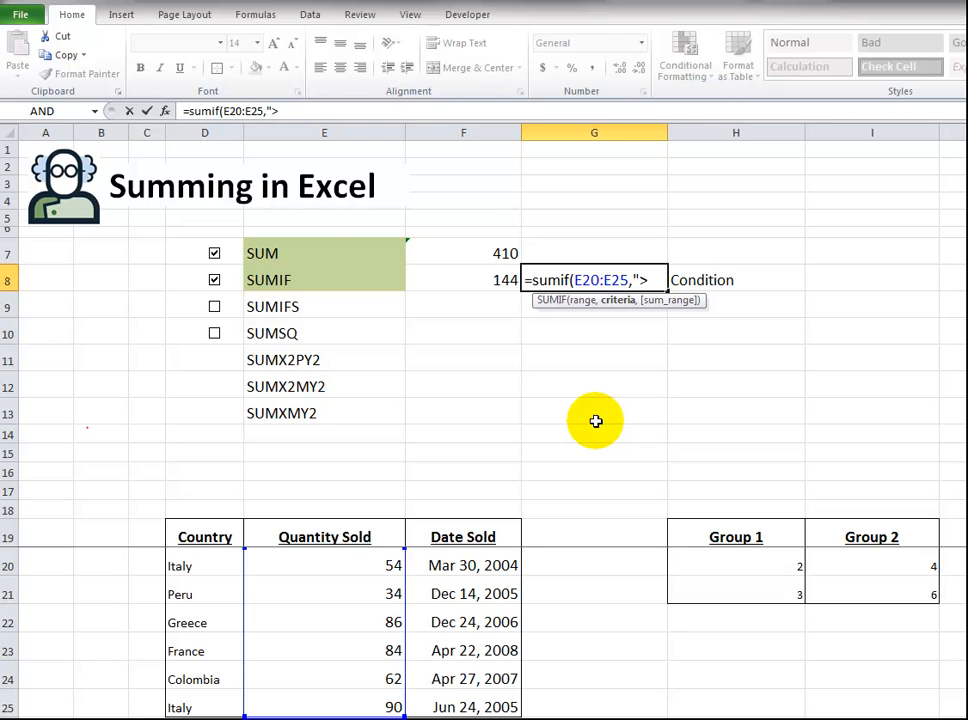
type("80\"")
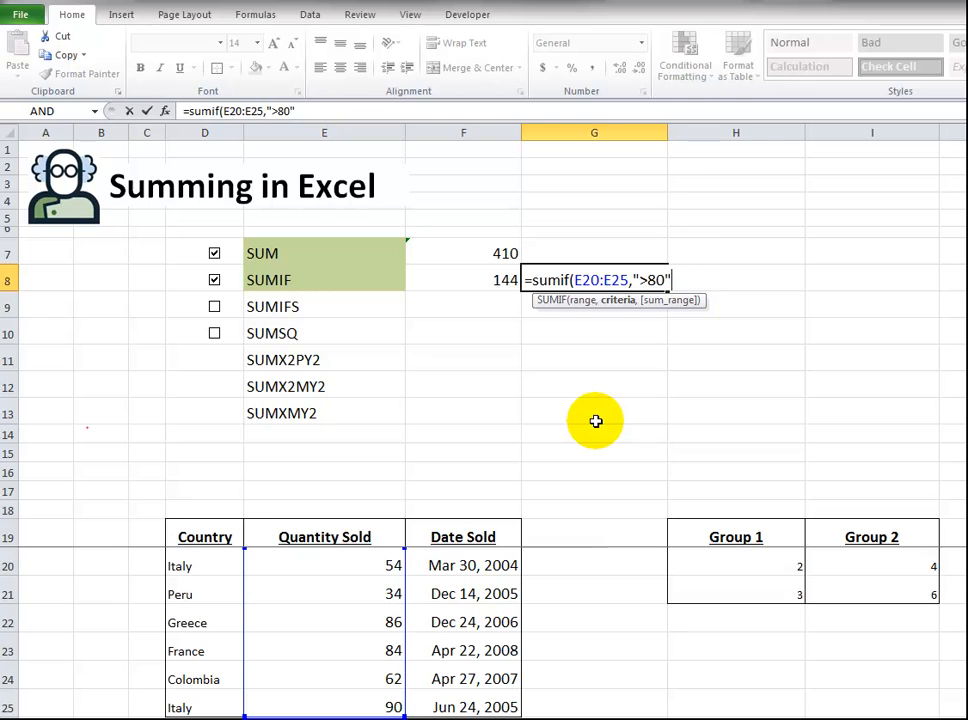
key("Return")
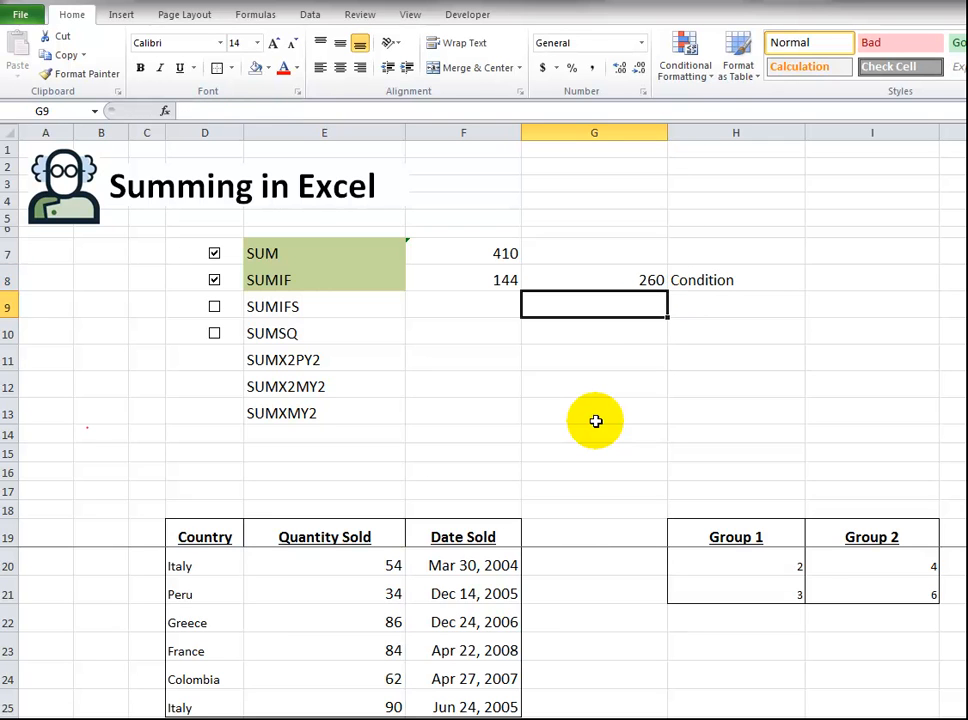
key("Up")
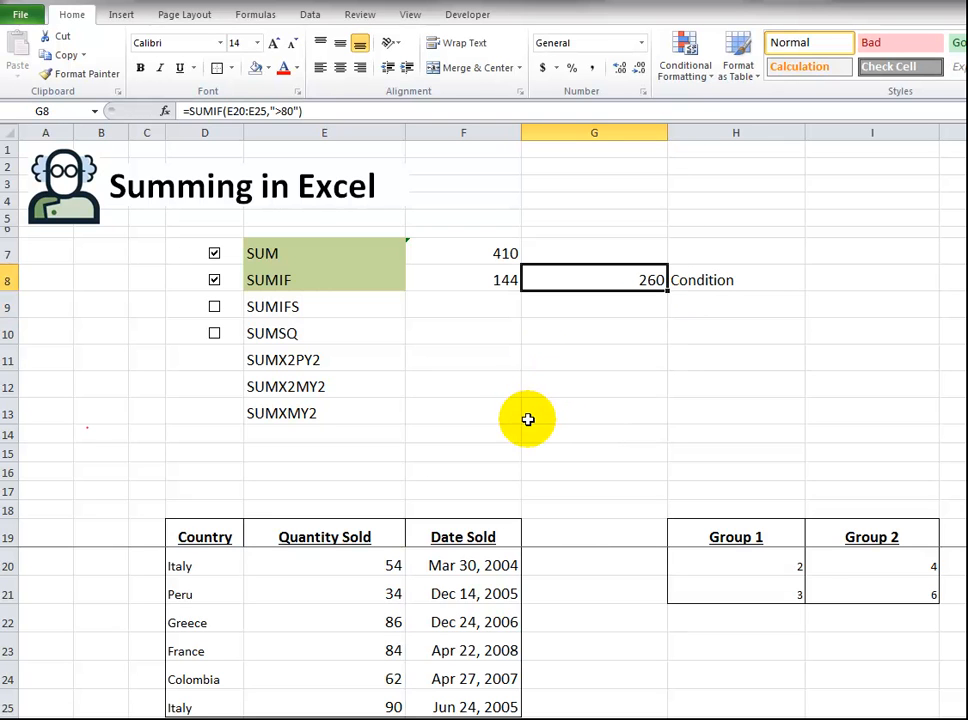
left_click_drag(373, 563, 367, 696)
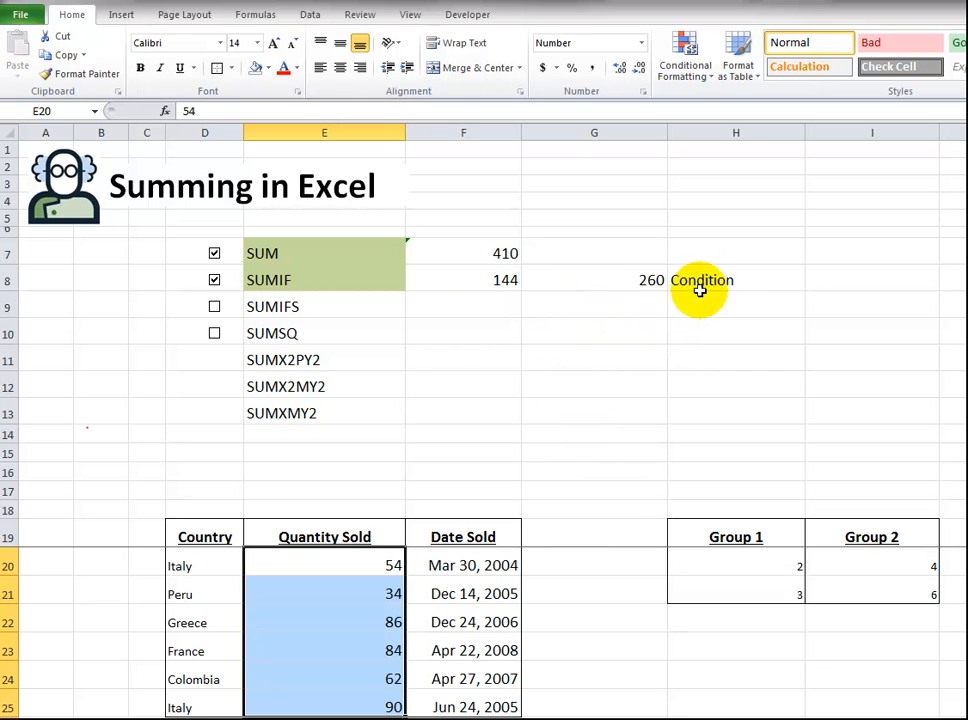
Replace the Condition label in H8 with =SUM(E22,E23,E25) to cross-check the SUMIF total of quantities above 80.
left_click(746, 280)
key("Delete")
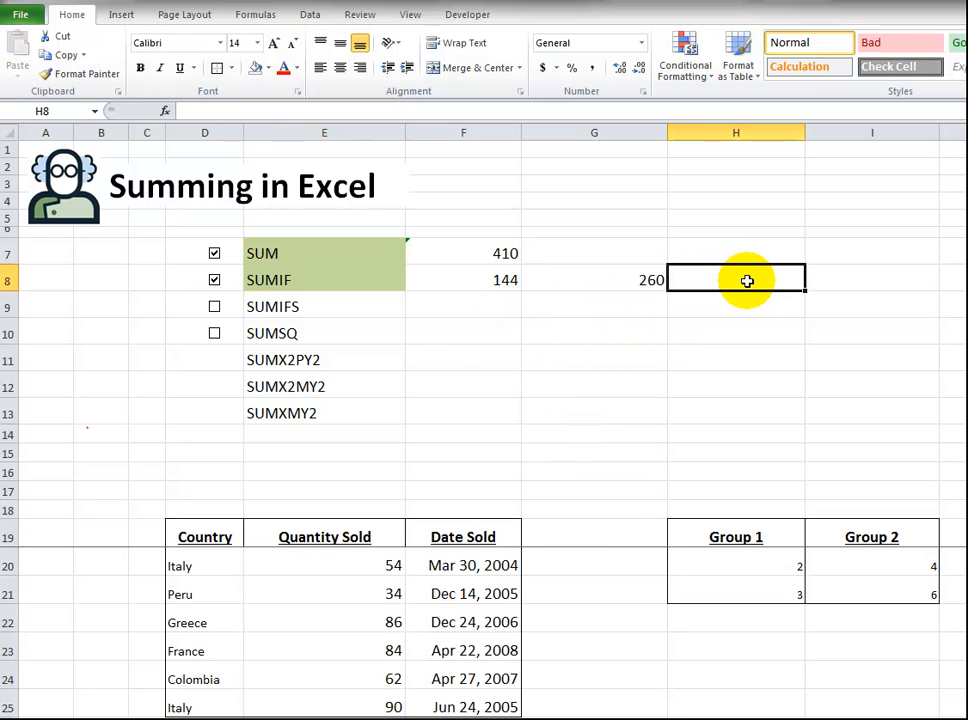
type("=sum(")
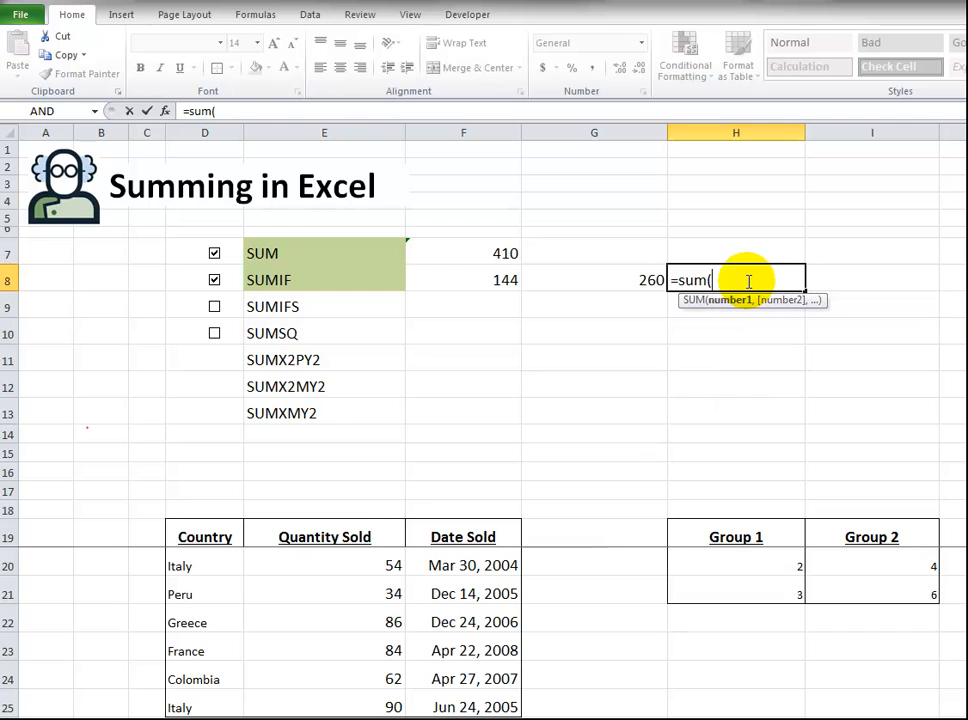
left_click(345, 619)
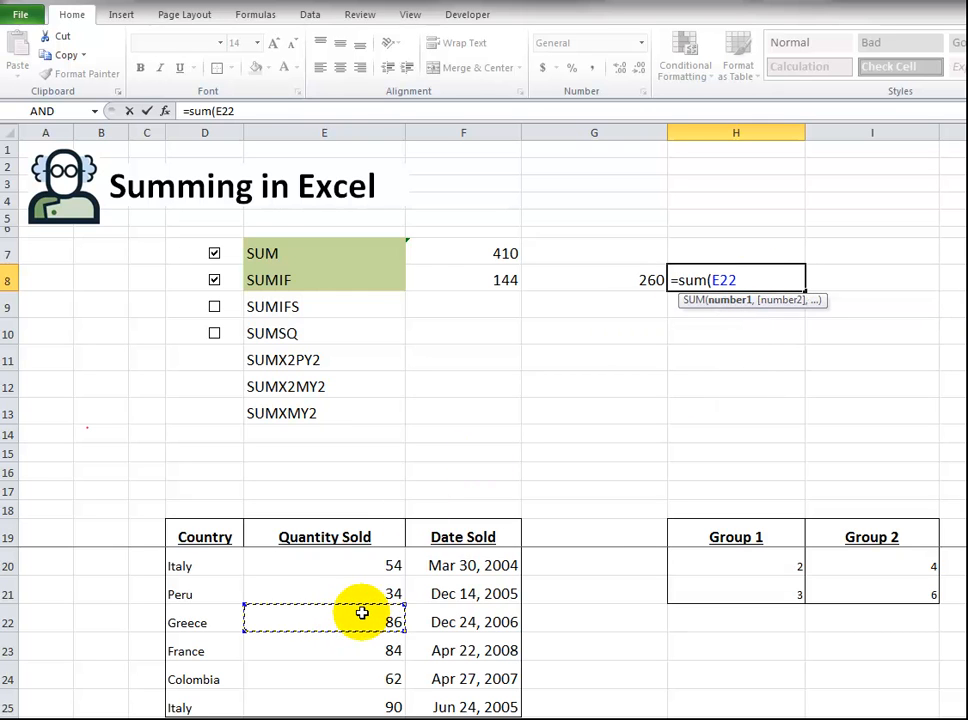
type(",")
left_click(389, 650)
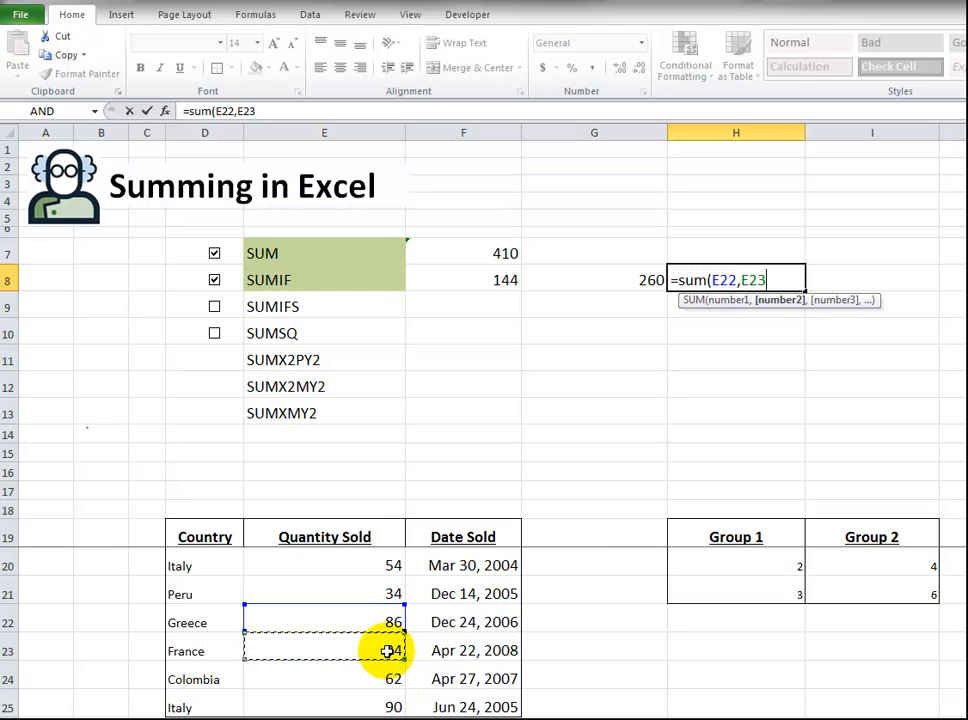
type(",")
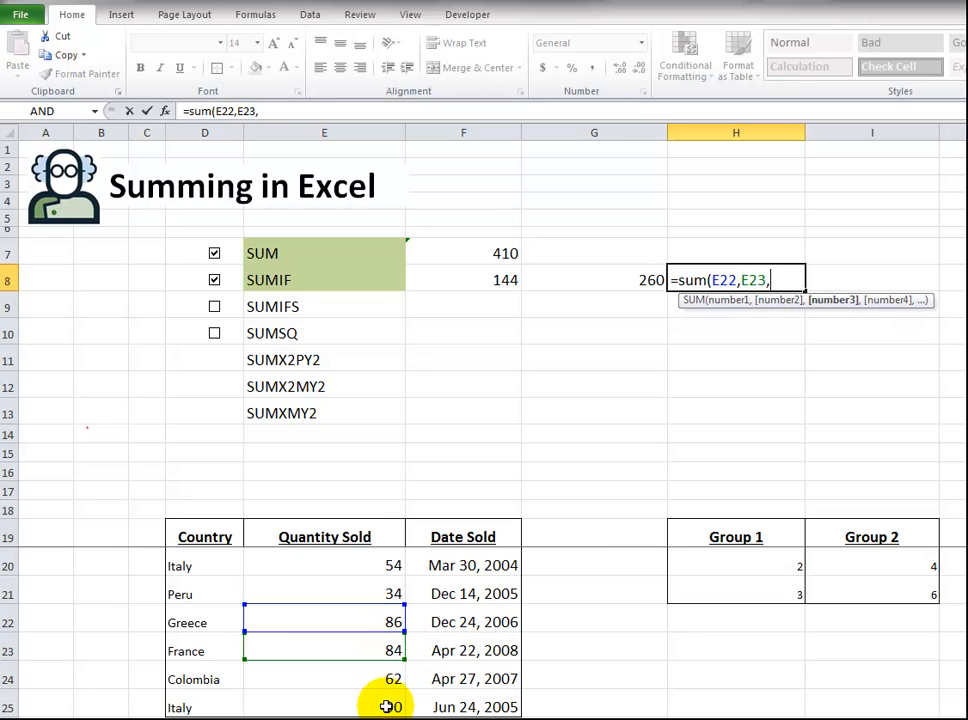
left_click(387, 706)
key("Return")
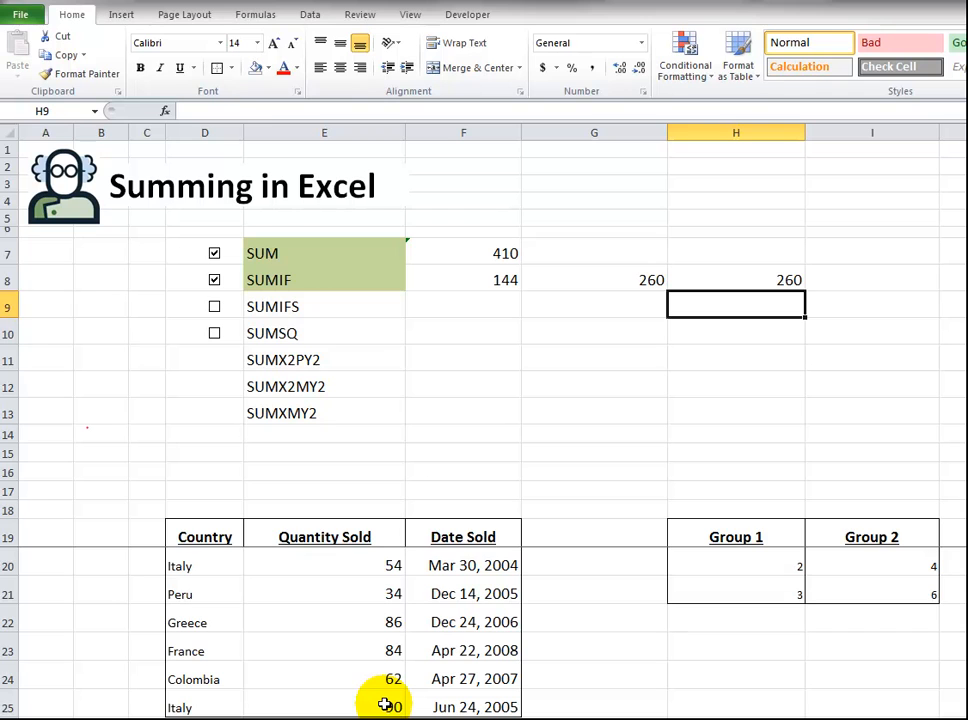
key("Up")
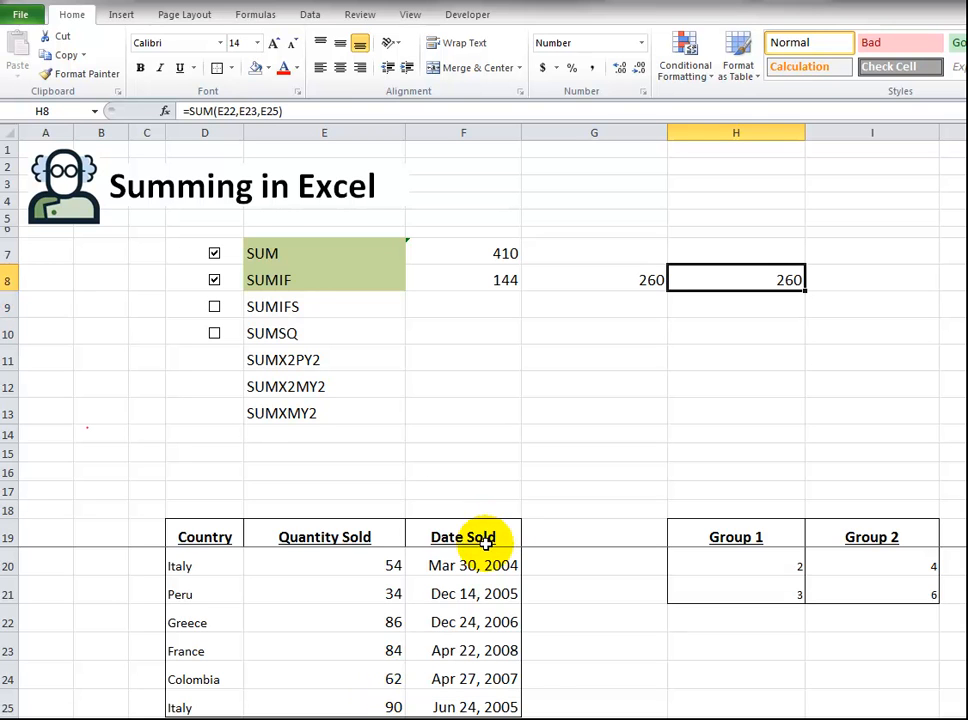
Change the criterion of the SUMIF formula in G8 to "<80".
left_click(601, 276)
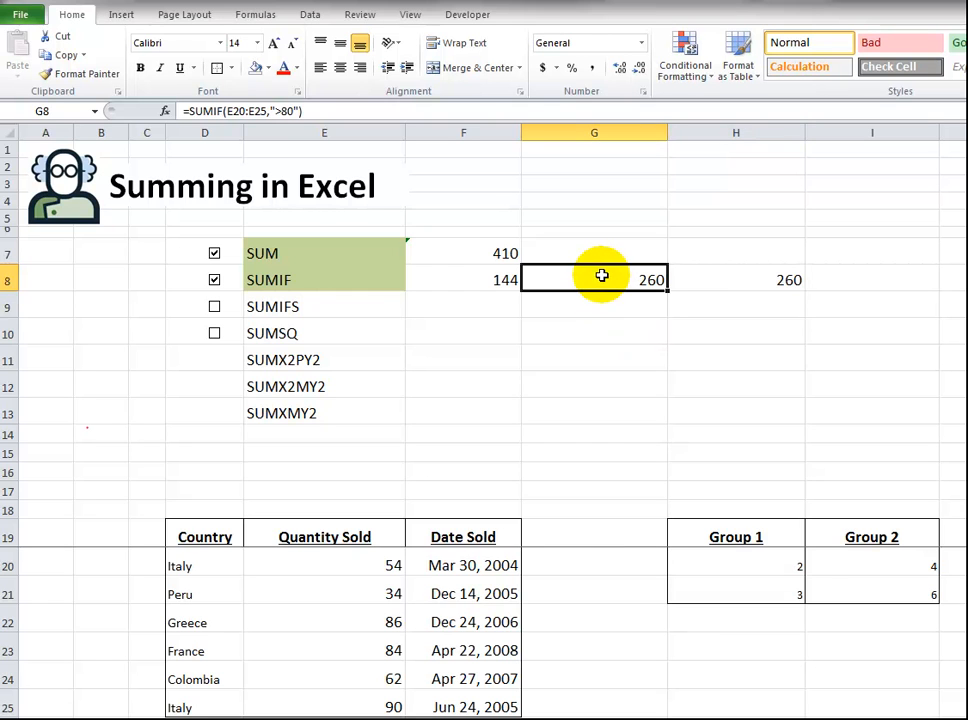
left_click(274, 111)
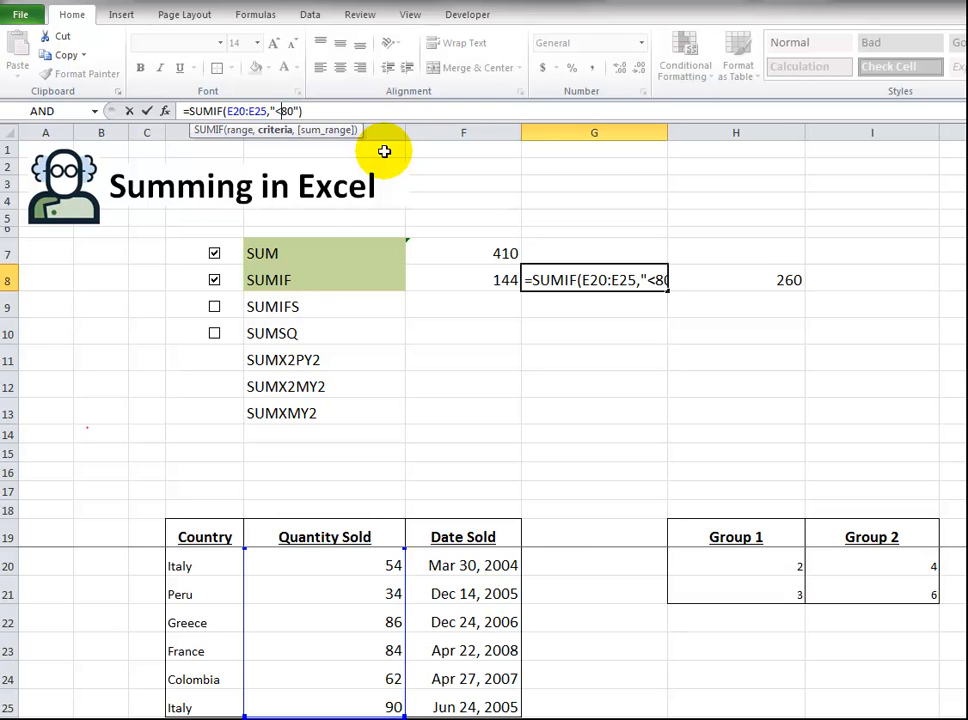
key("Return")
key("Up")
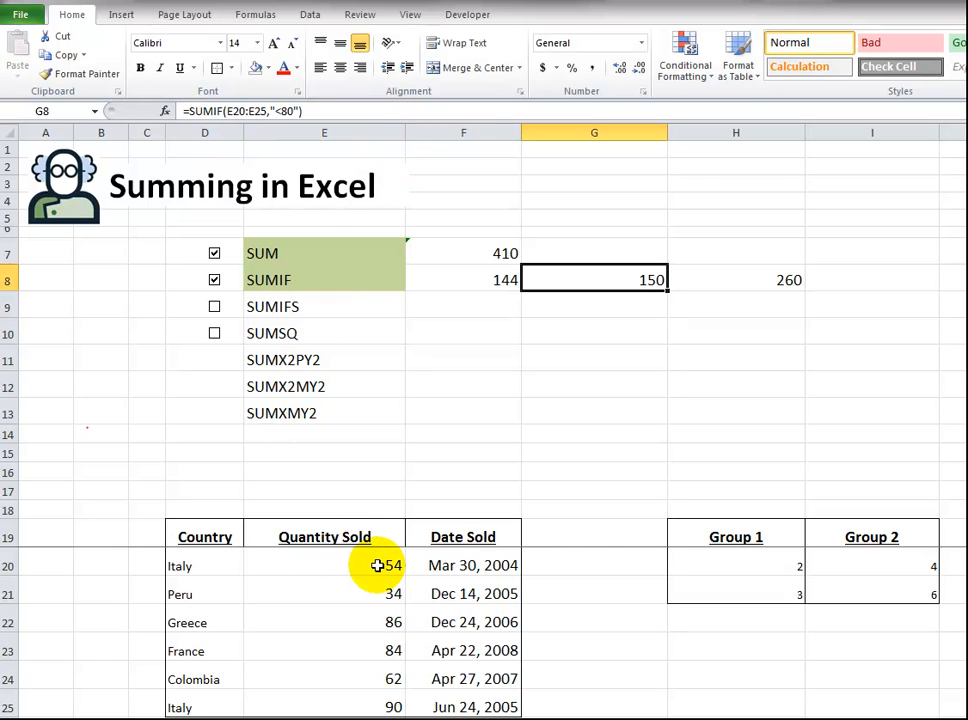
Replace the formula in H8 with =SUM(E20,E21,E24) to cross-check the total of quantities below 80.
left_click(738, 280)
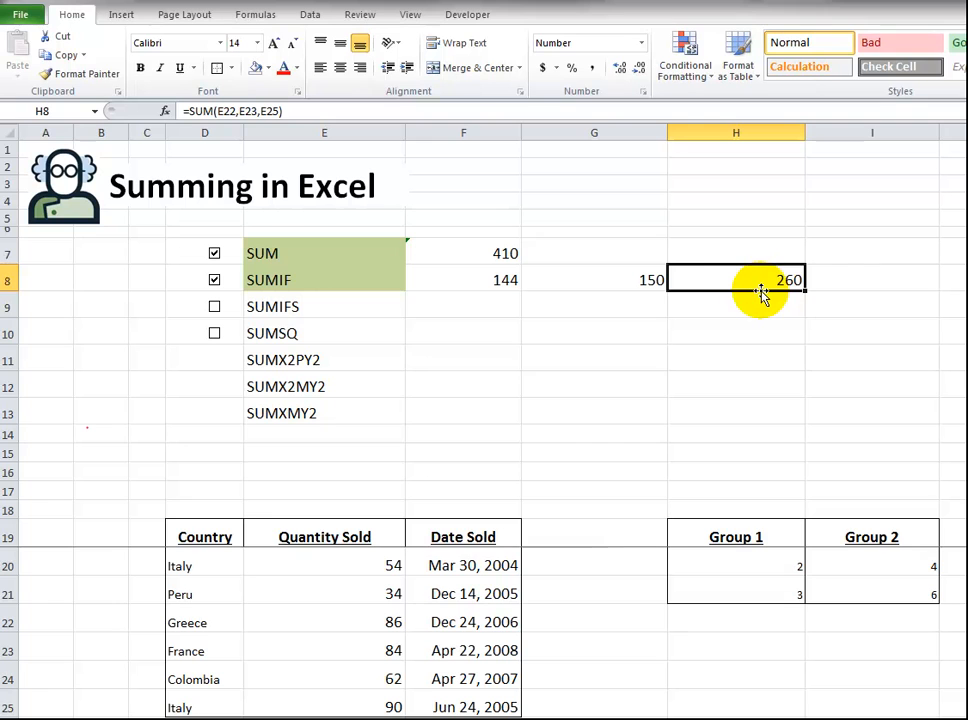
type("=sum(")
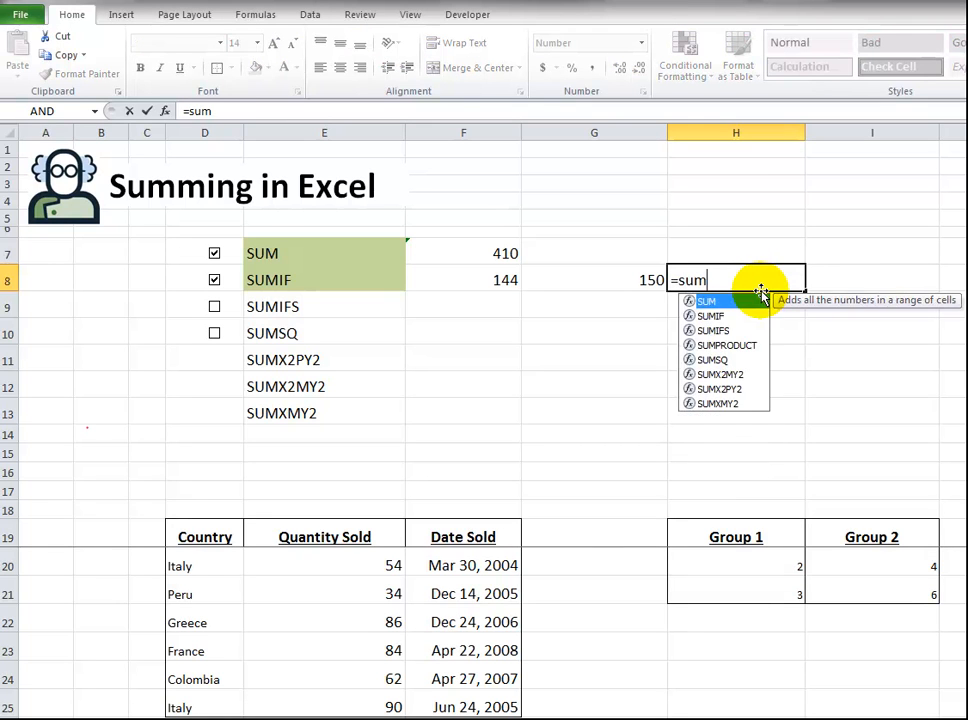
left_click(387, 565)
type(",")
left_click(389, 594)
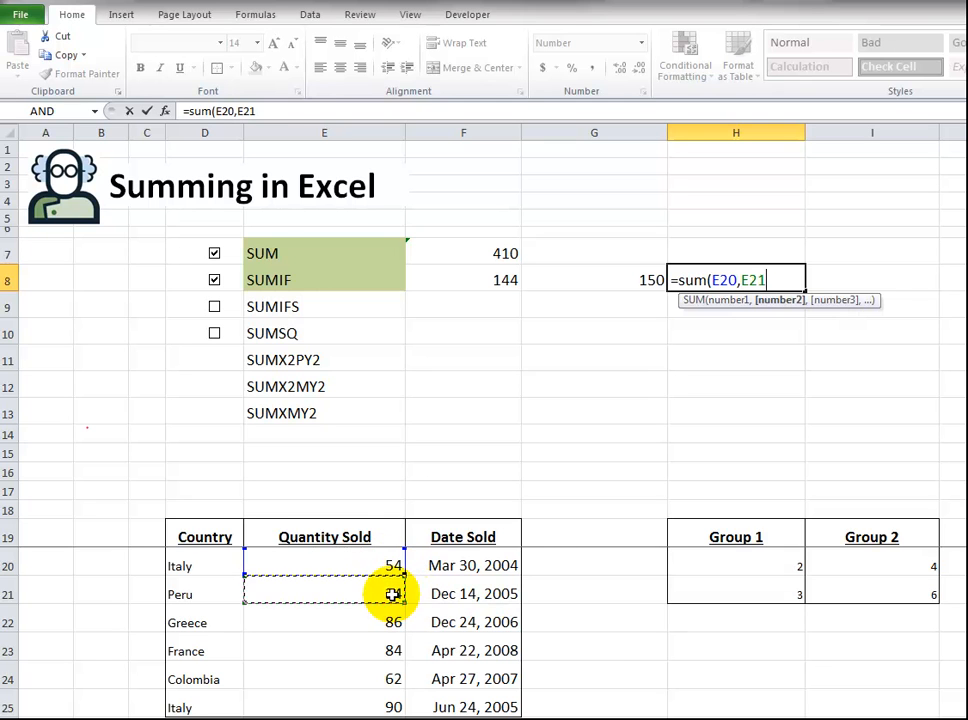
type(",")
left_click(390, 677)
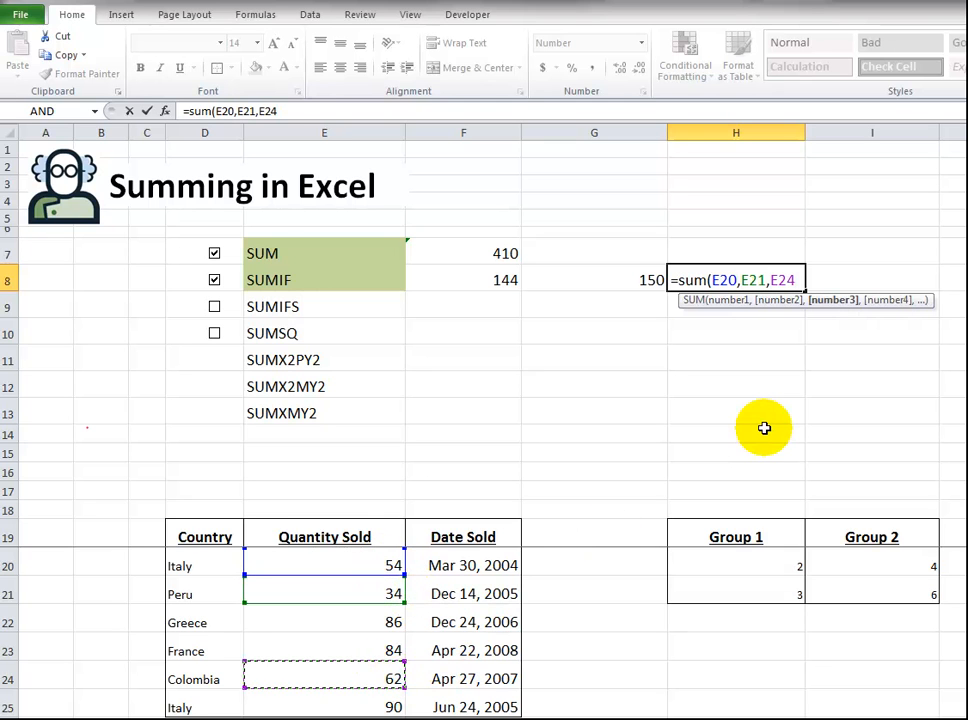
type(")")
key("Return")
key("Up")
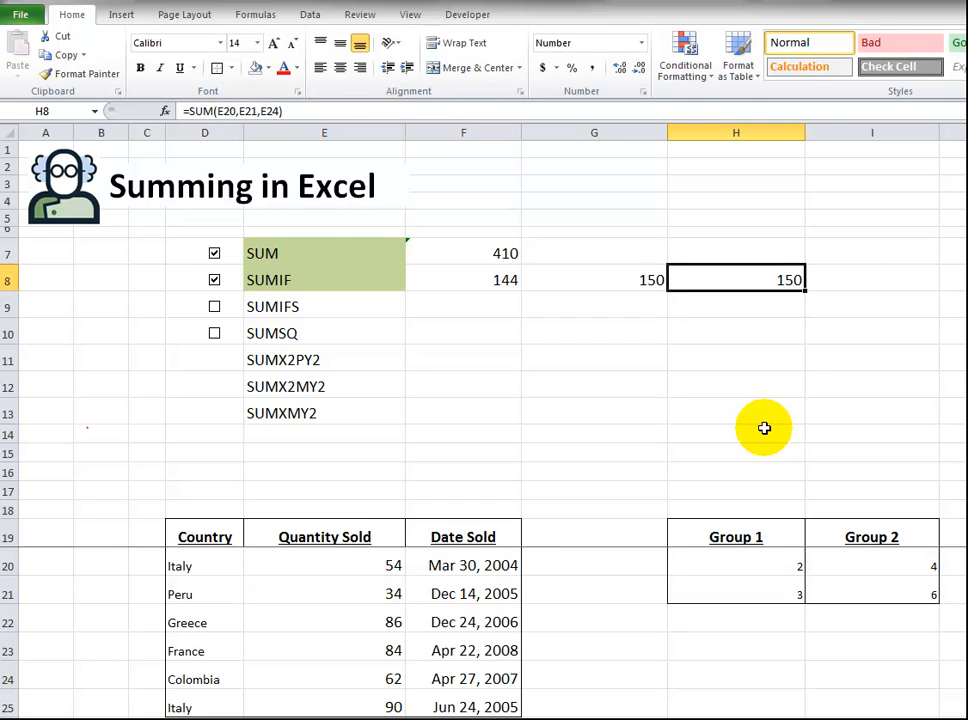
Review the range and criterion of the SUMIF formula in G8 without changing it.
left_click(648, 283)
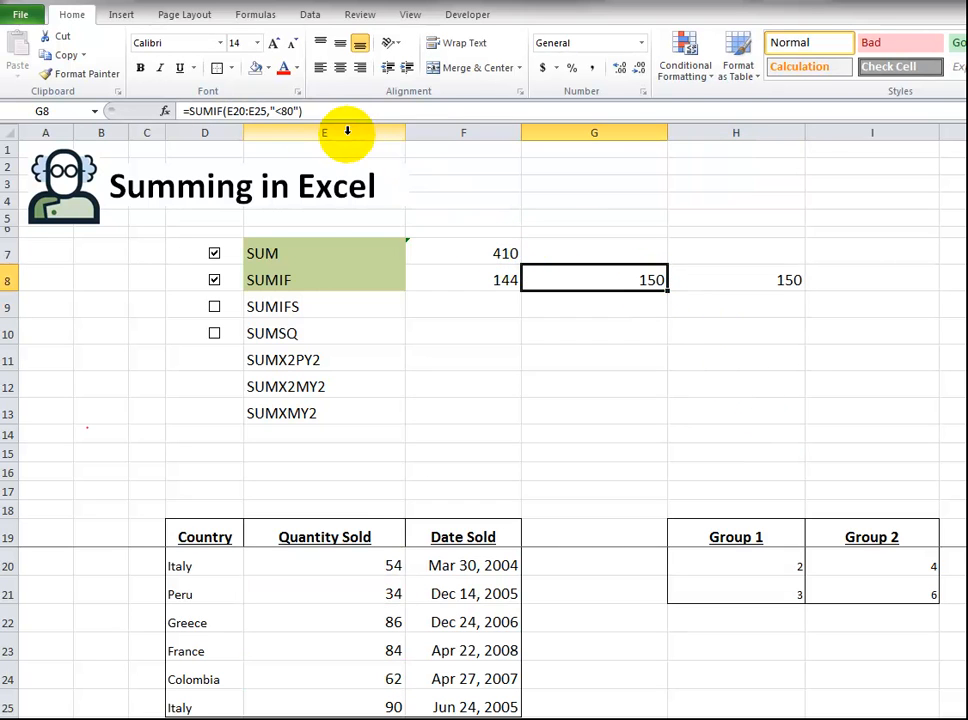
left_click(282, 111)
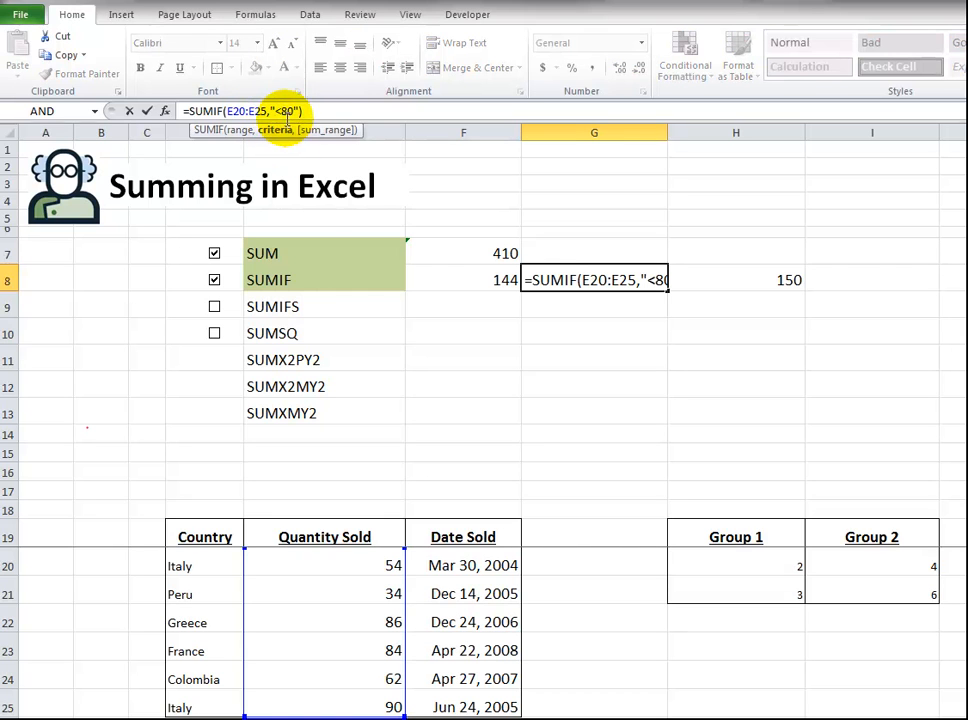
left_click(530, 288)
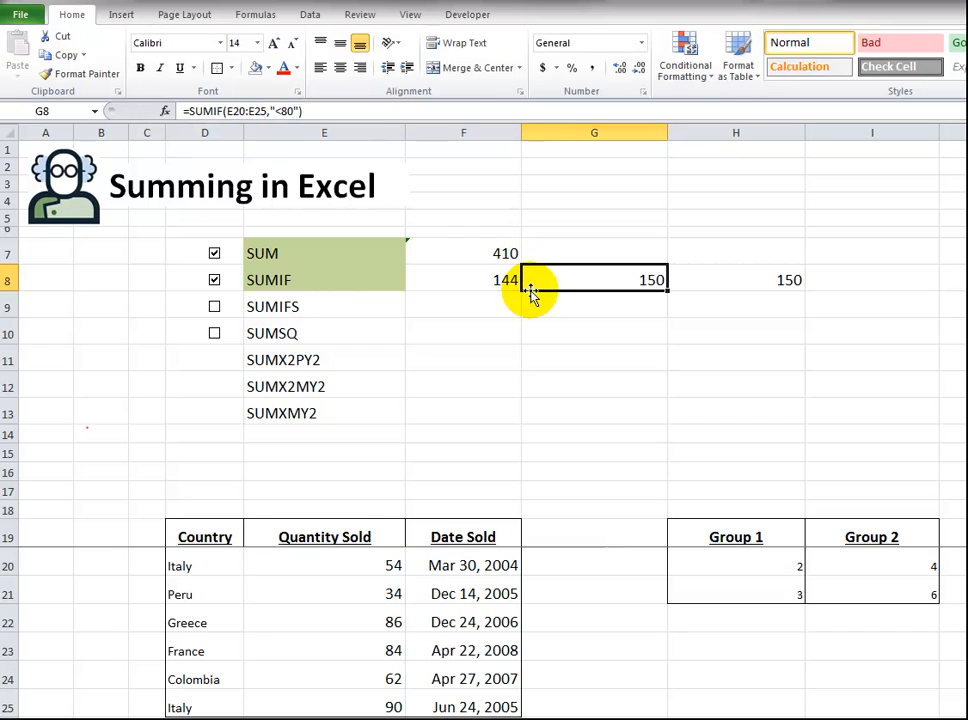
Tick the SUMIFS checkbox and enter =SUMIFS(E20:E25,D20:D25,"France") in F9 to total the quantities sold in France.
left_click(215, 308)
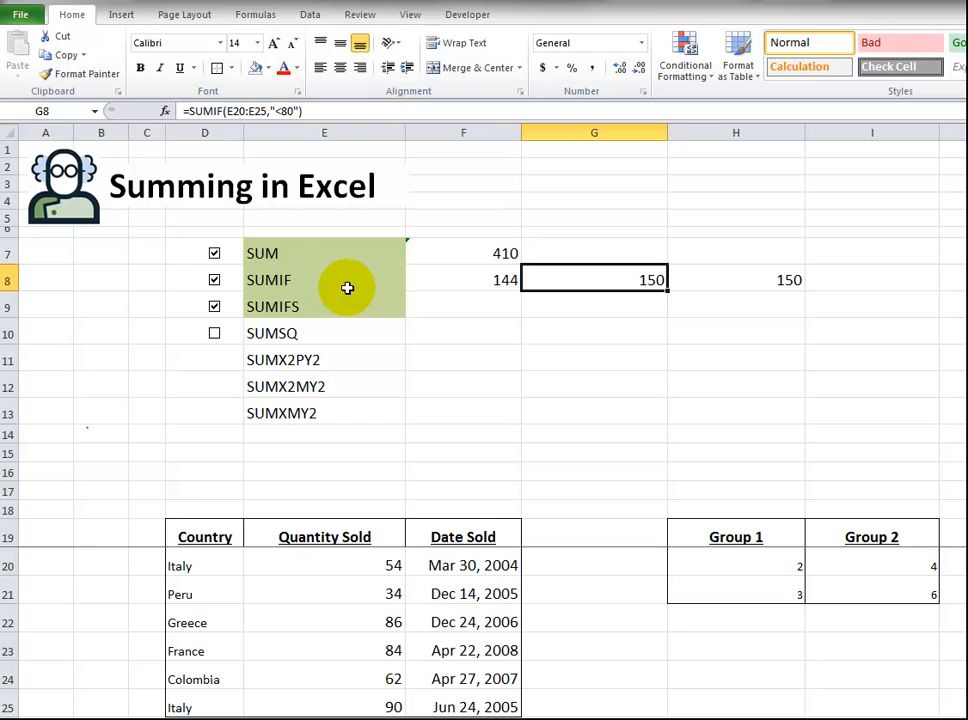
left_click(300, 279)
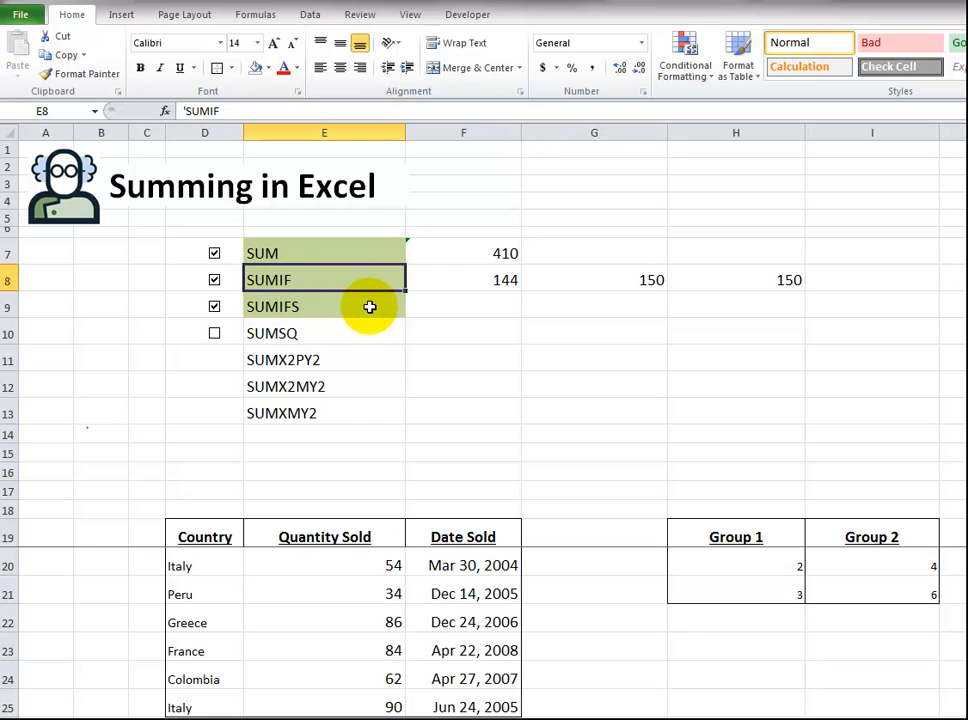
left_click(437, 305)
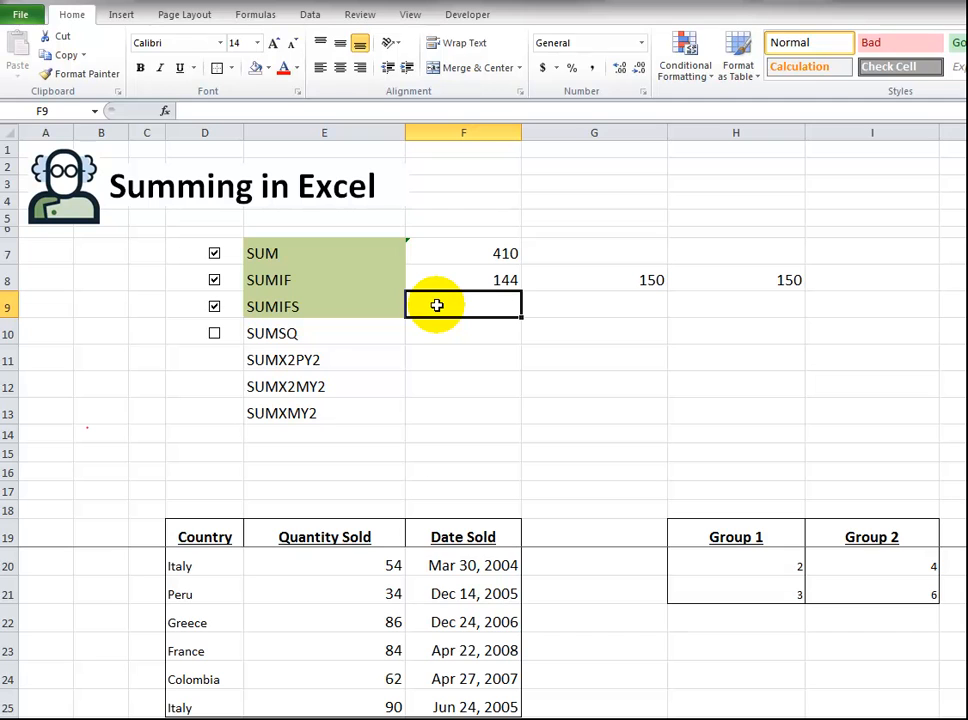
type("=sumifs")
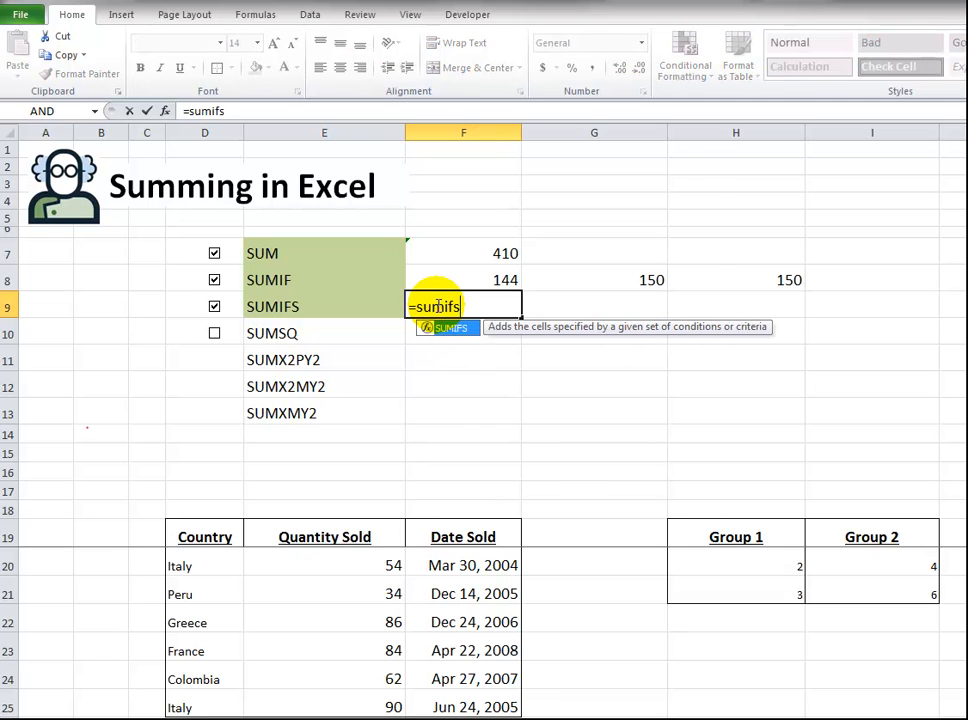
key("Tab")
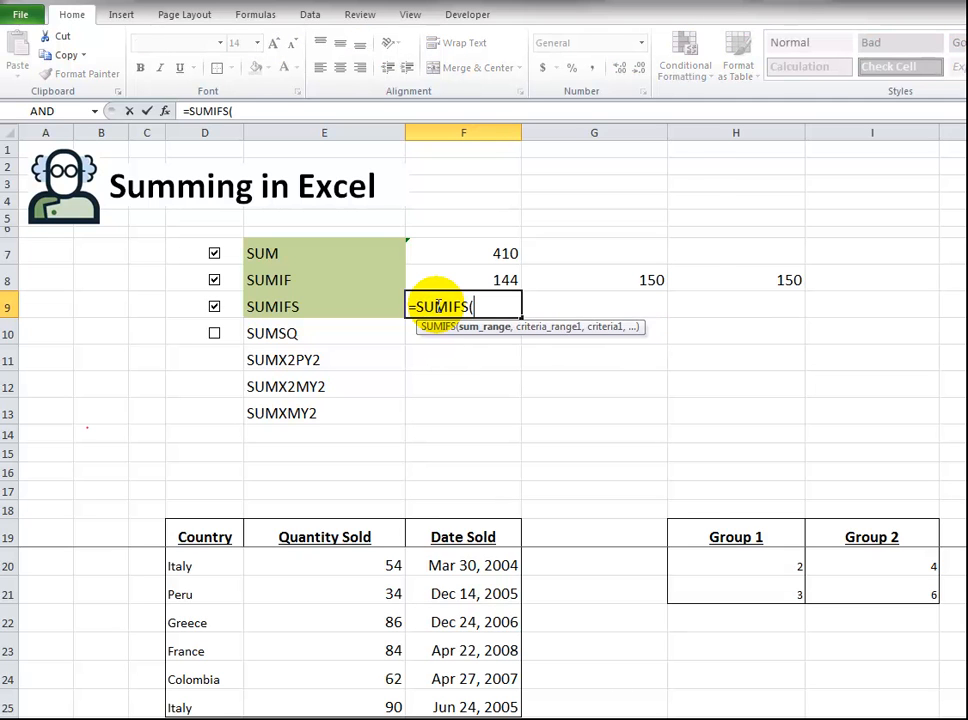
left_click_drag(380, 566, 375, 700)
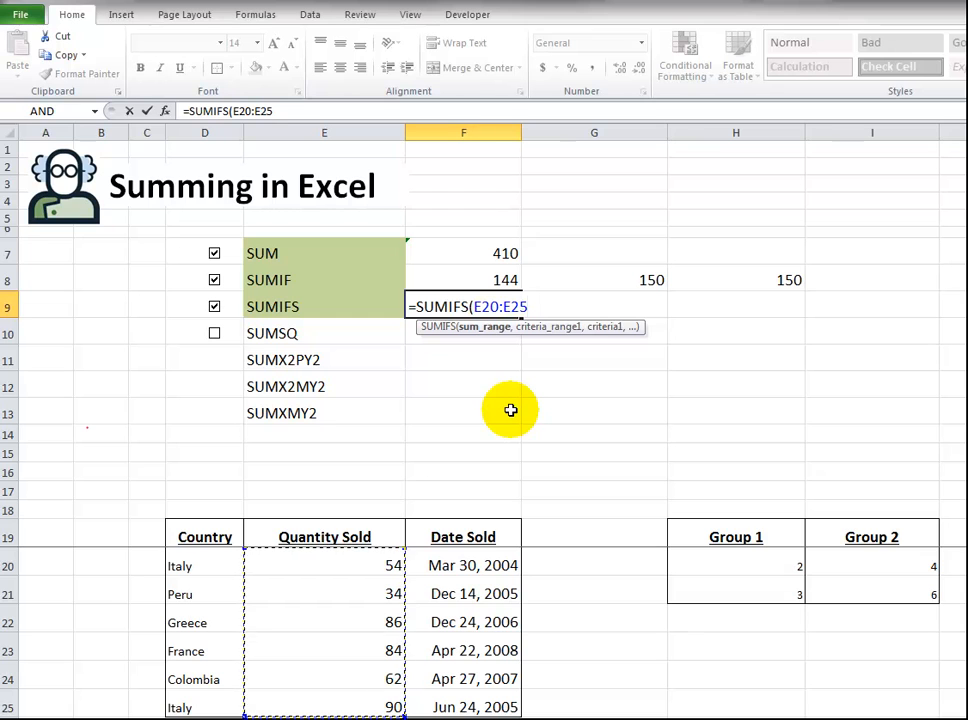
type(",")
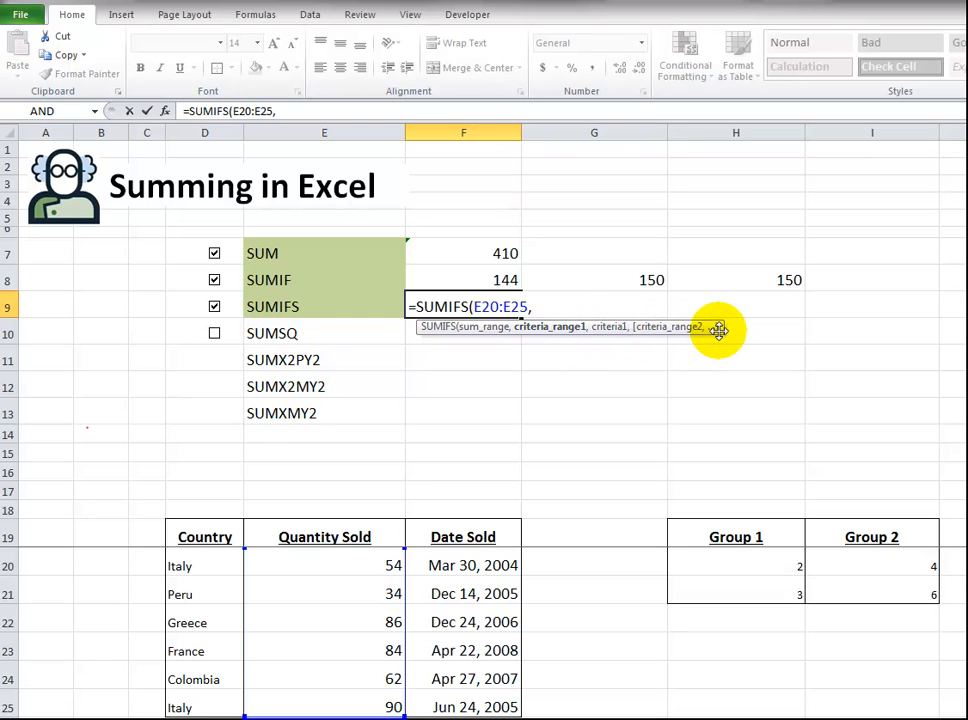
left_click(205, 573)
left_click_drag(205, 573, 209, 692)
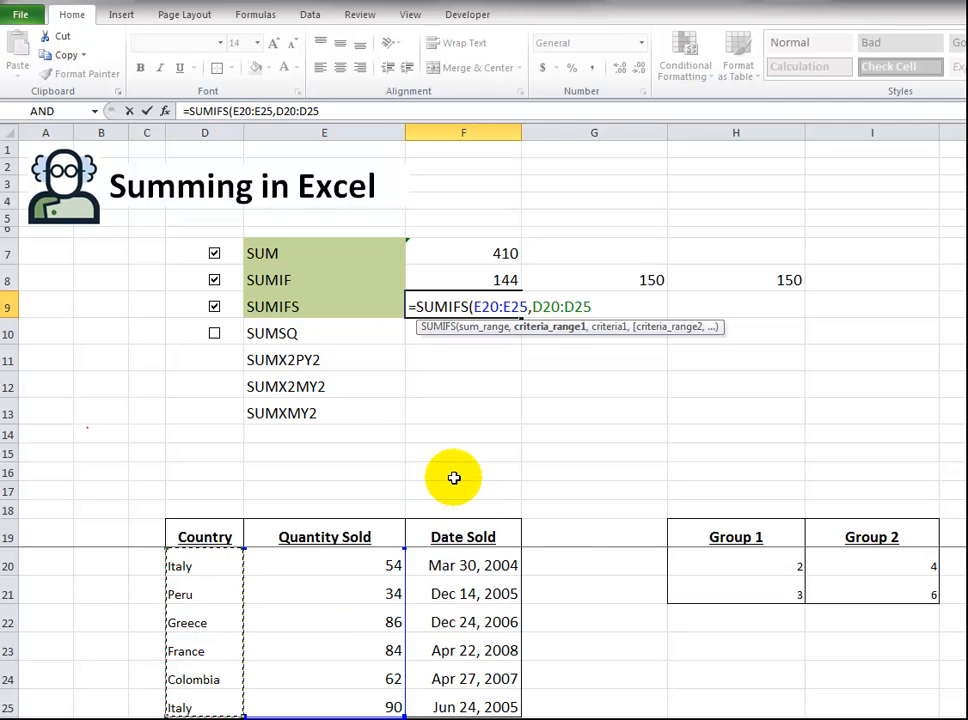
type(",\"France")
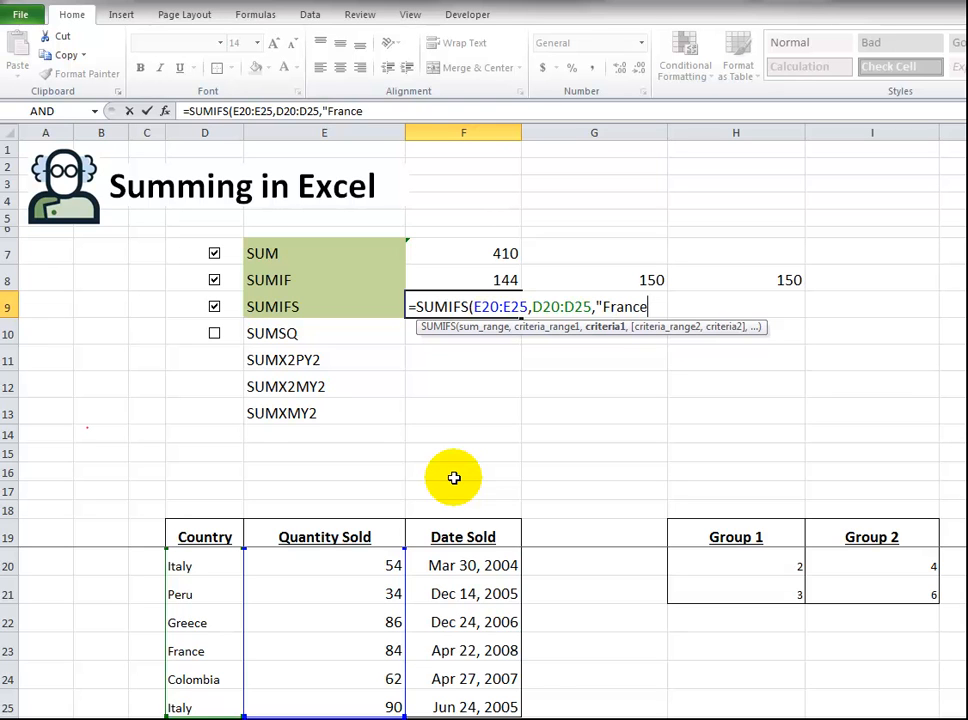
type("\",")
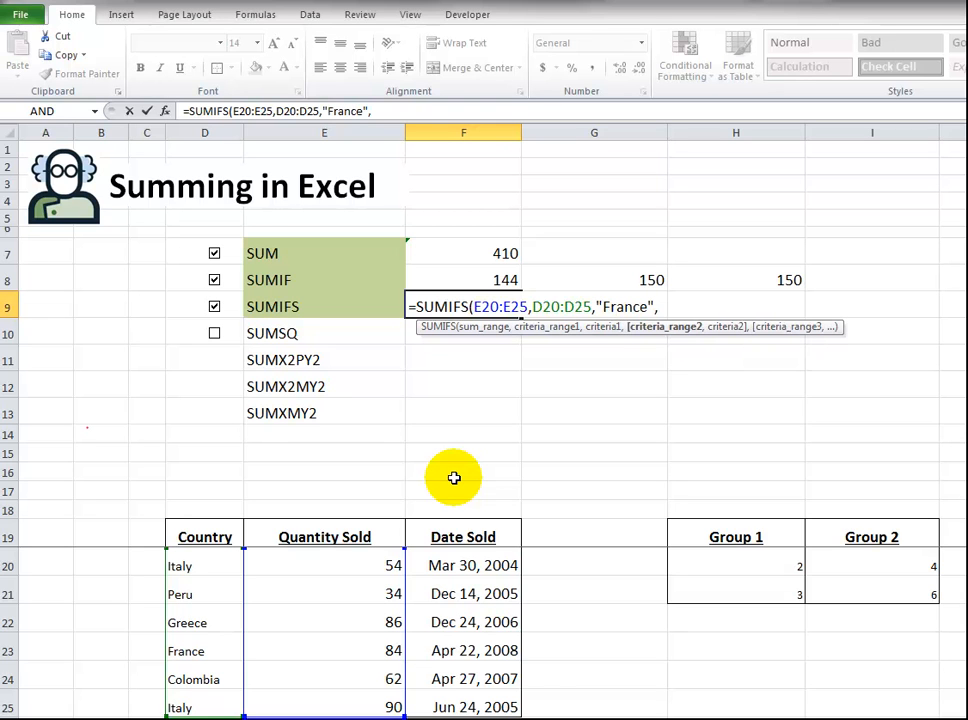
key("BackSpace")
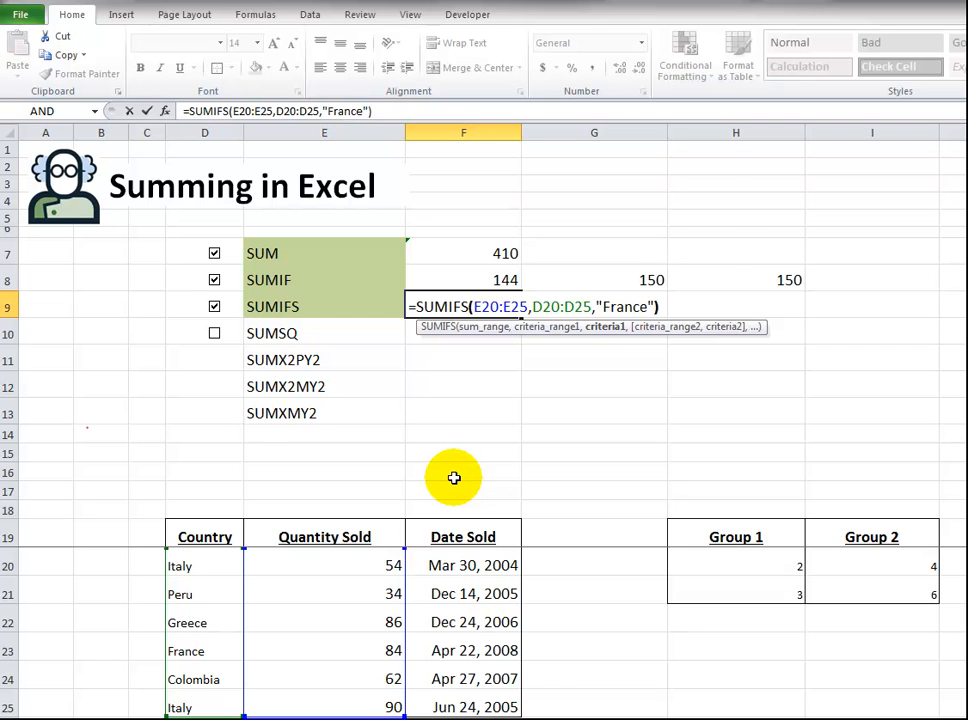
key("Return")
key("Up")
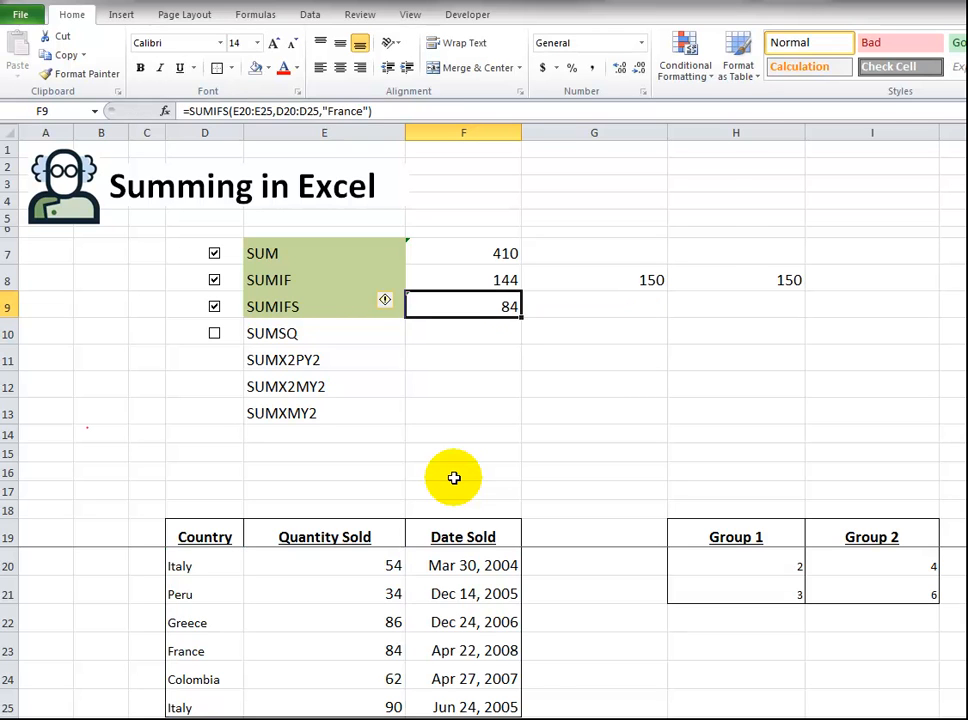
Change the criterion of the SUMIFS formula in F9 to "Italy".
double_click(343, 112)
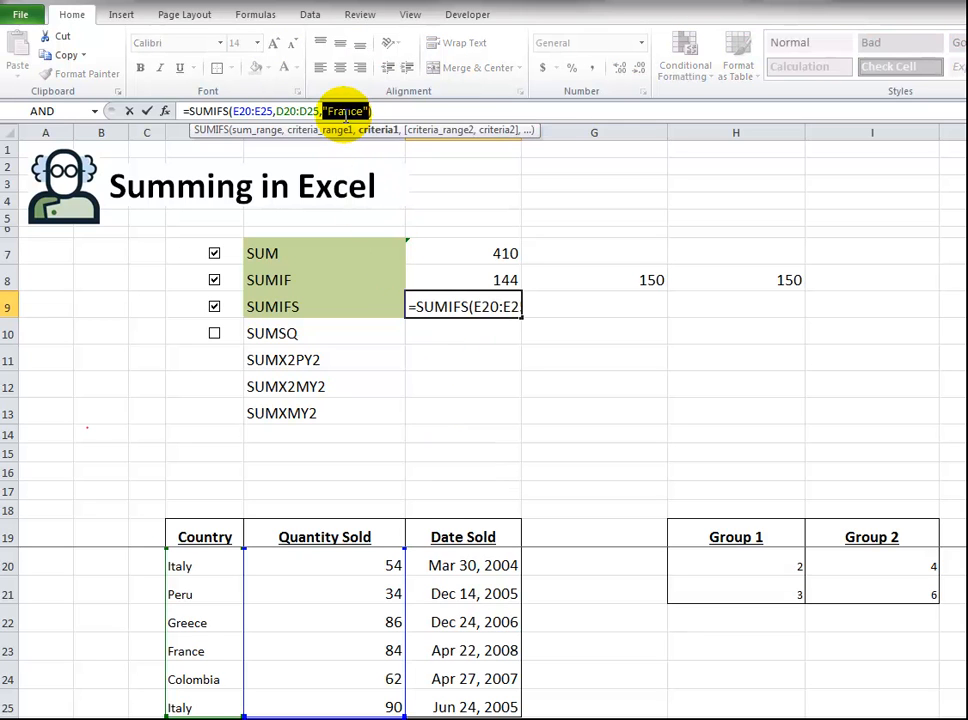
type("\"")
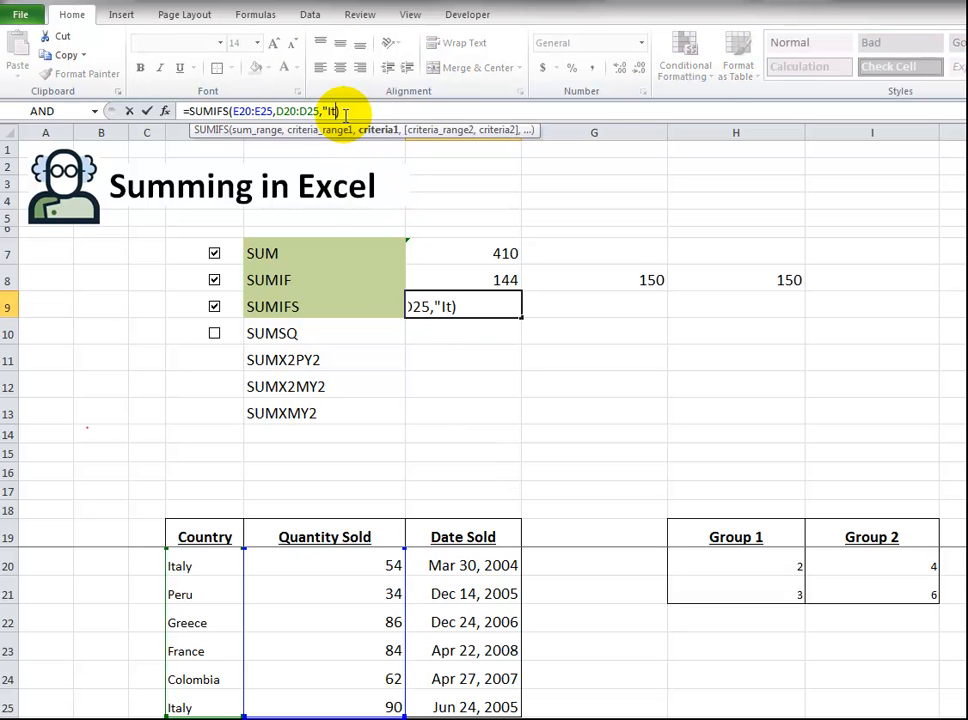
key("Return")
key("Up")
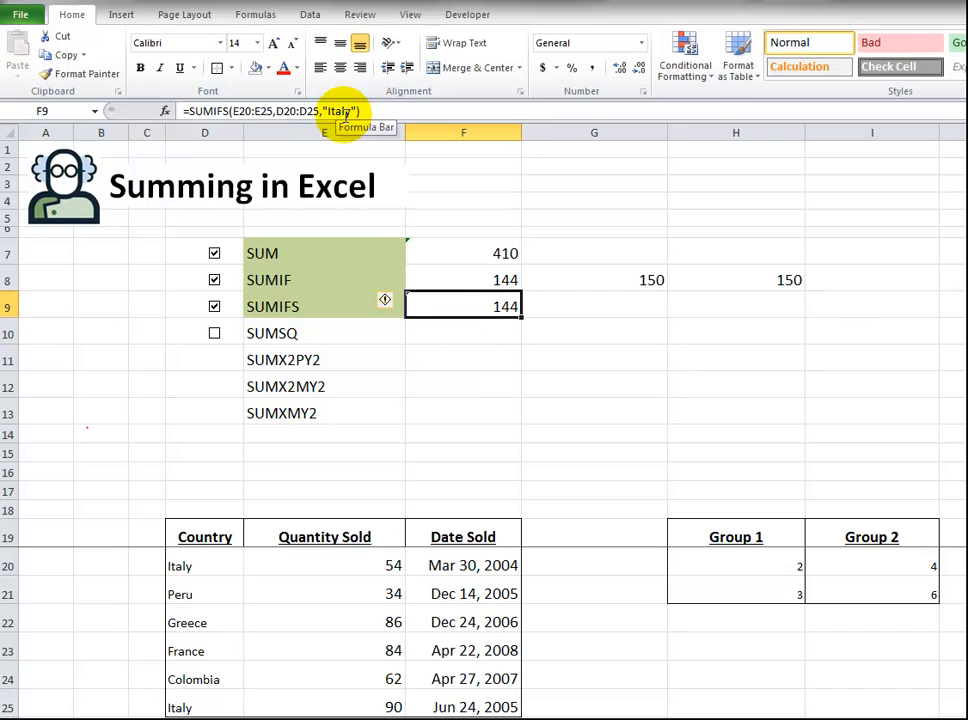
Compare the SUMIF formula in F8 with the SUMIFS formula in F9, and select the remaining function names in E10:E13.
left_click(461, 277)
left_click(466, 303)
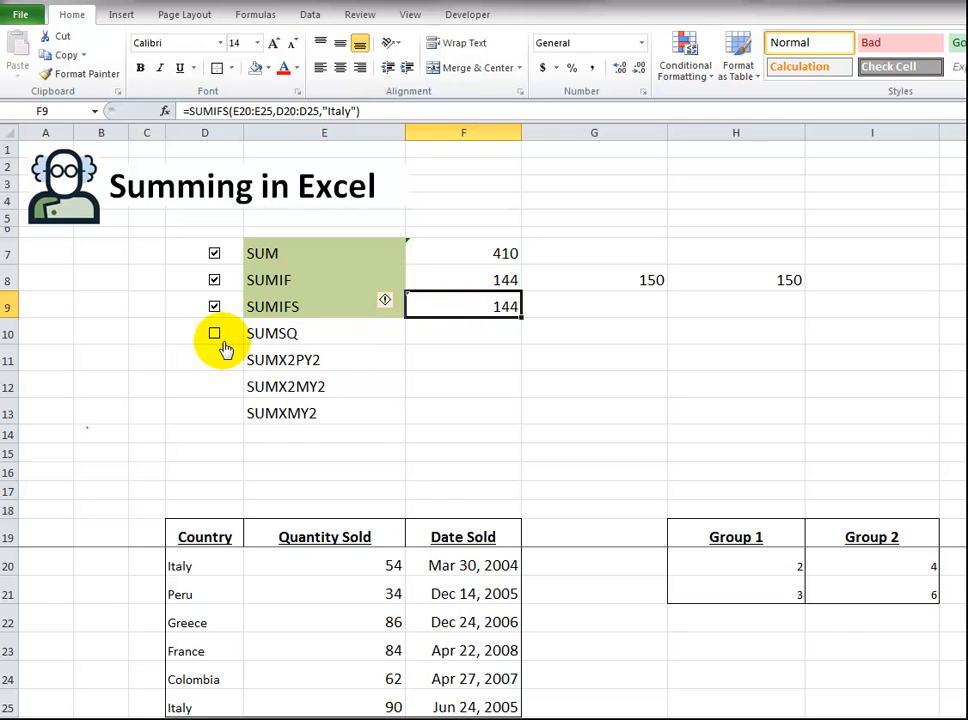
left_click_drag(285, 333, 287, 411)
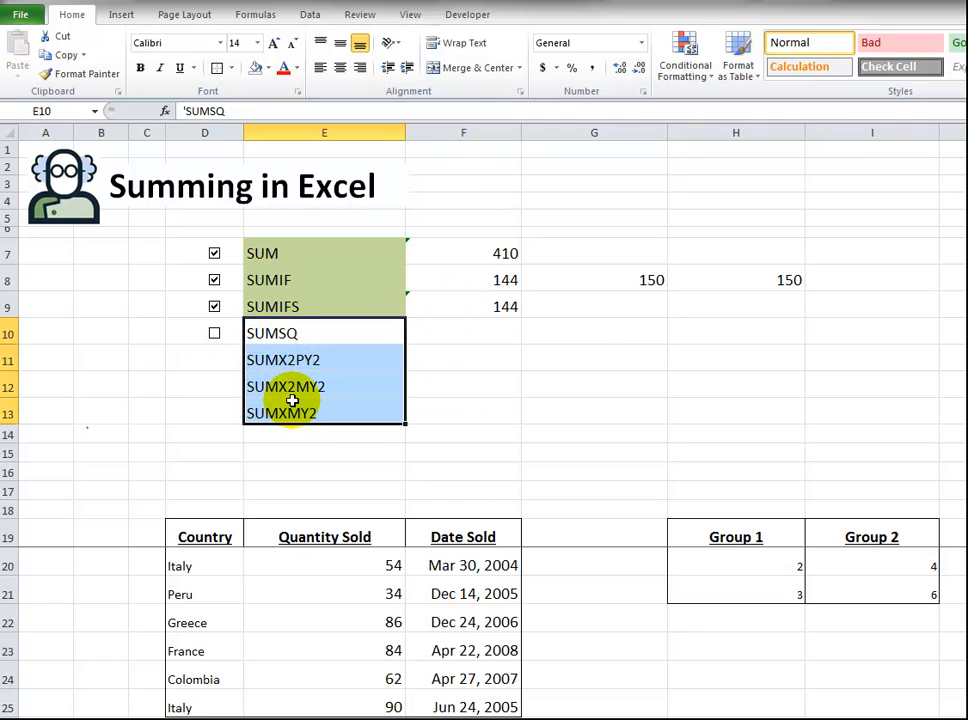
Tick the SUMSQ checkbox in row 10 and select the first Group 1 value in H20.
left_click(262, 360)
left_click(286, 333)
left_click(214, 333)
left_click(462, 331)
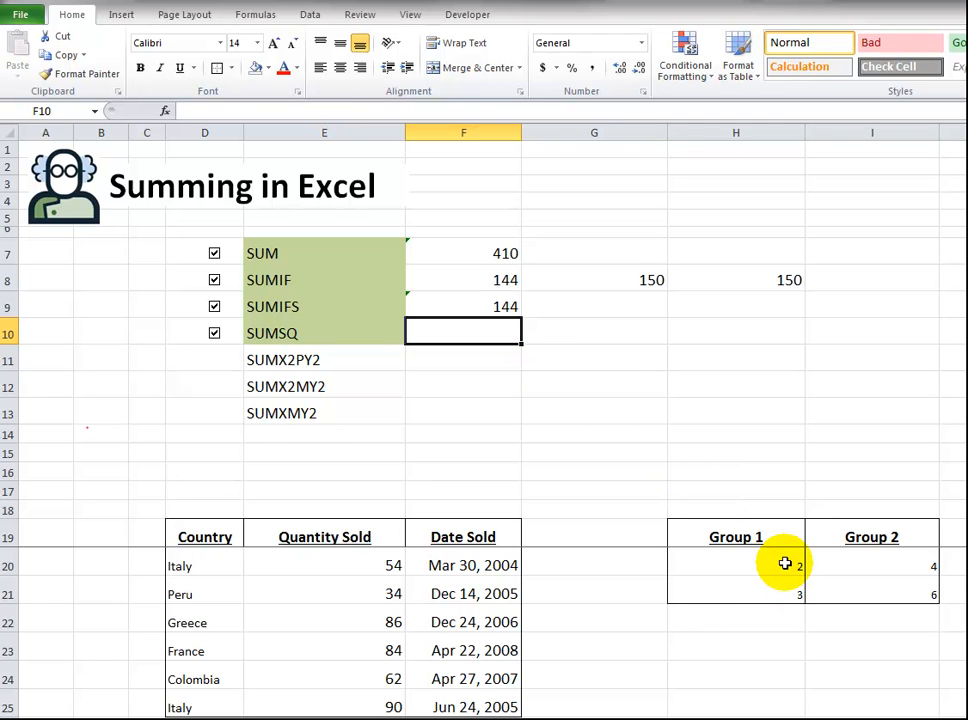
mouse_move(785, 564)
left_mouse_down()
mouse_move(785, 582)
mouse_move(780, 566)
left_mouse_up()
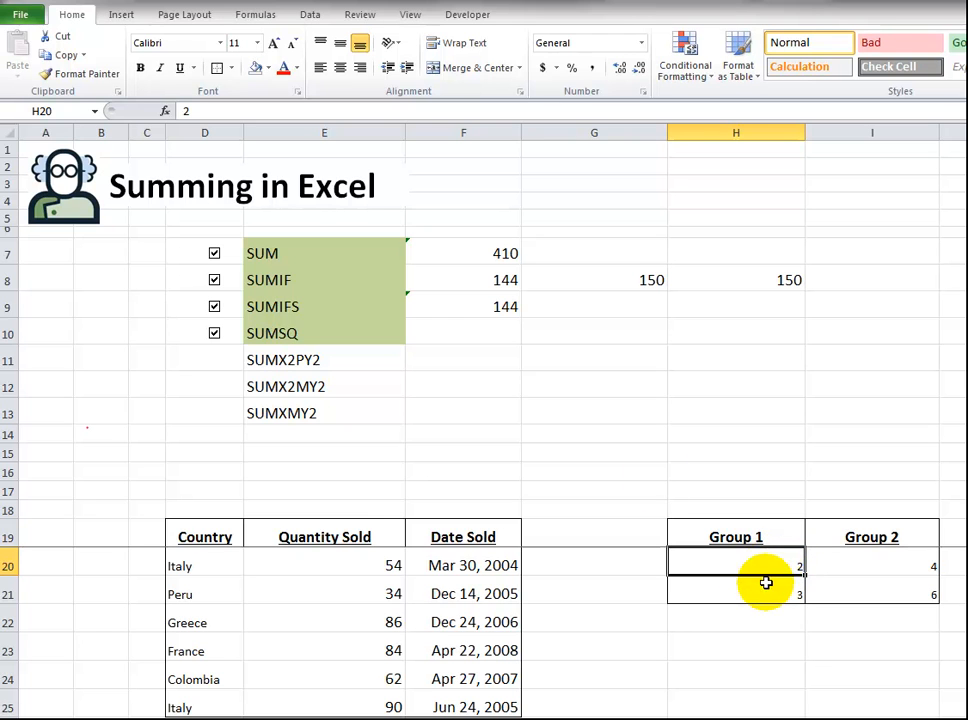
Enter =SUMSQ(H20:H21) in F10 to sum the squares of the Group 1 values.
left_click(497, 328)
type("=sum")
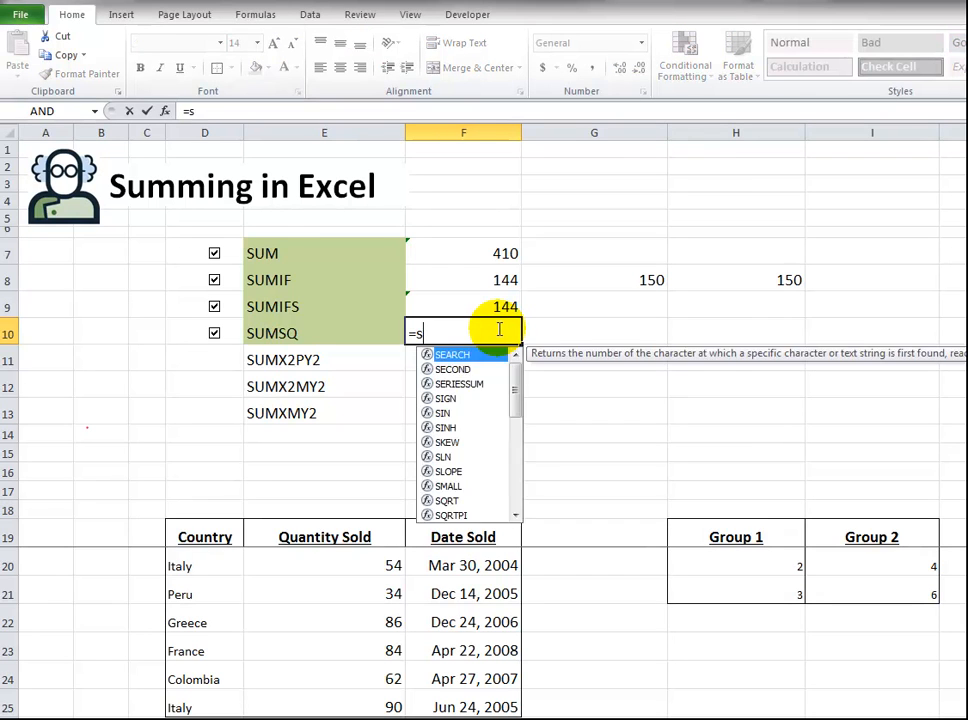
key("Down")
key("Down")
key("Down")
key("Down")
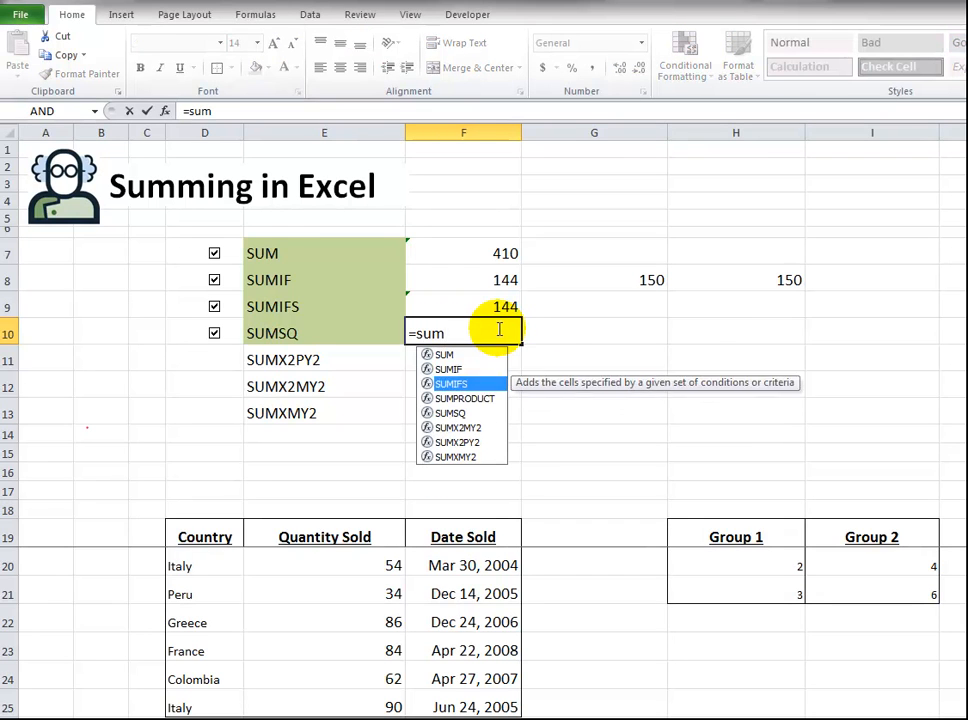
key("Tab")
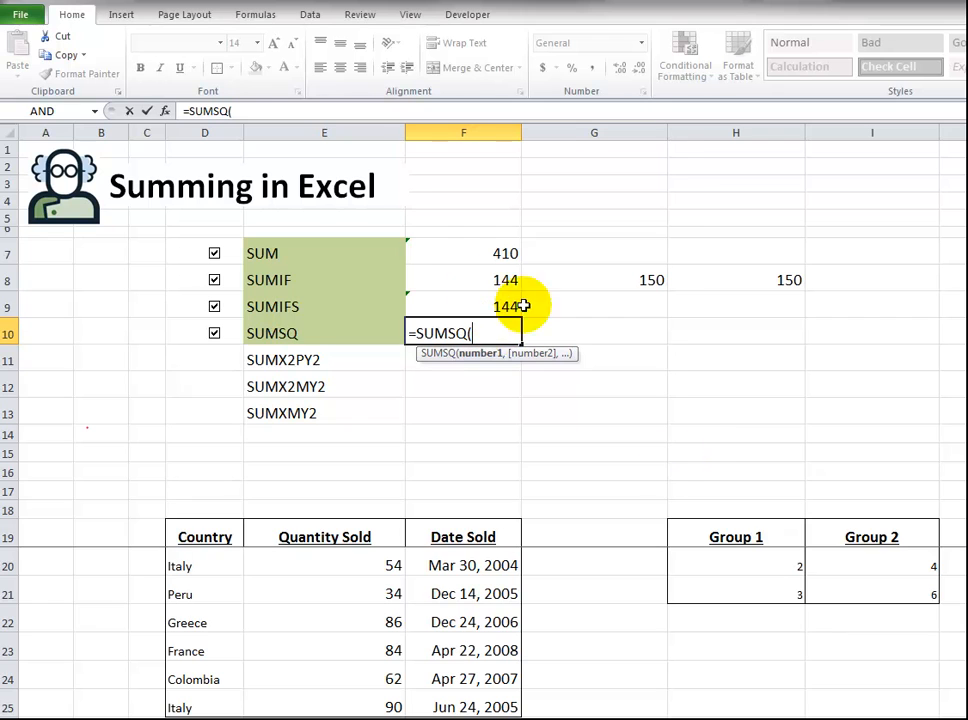
left_click_drag(761, 568, 759, 577)
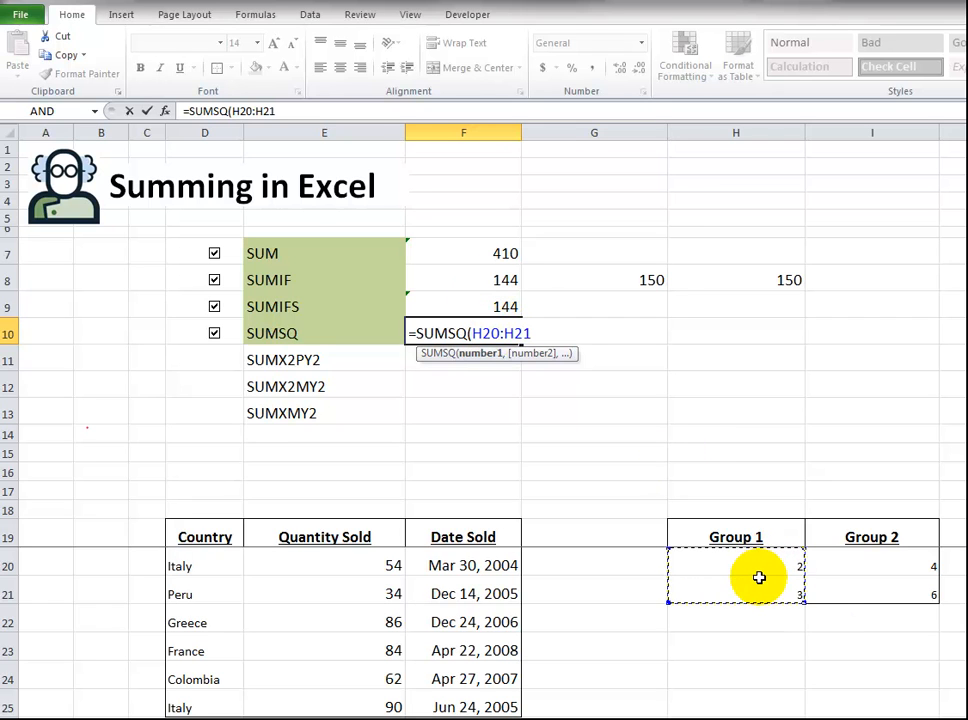
type(")")
key("Return")
key("Up")
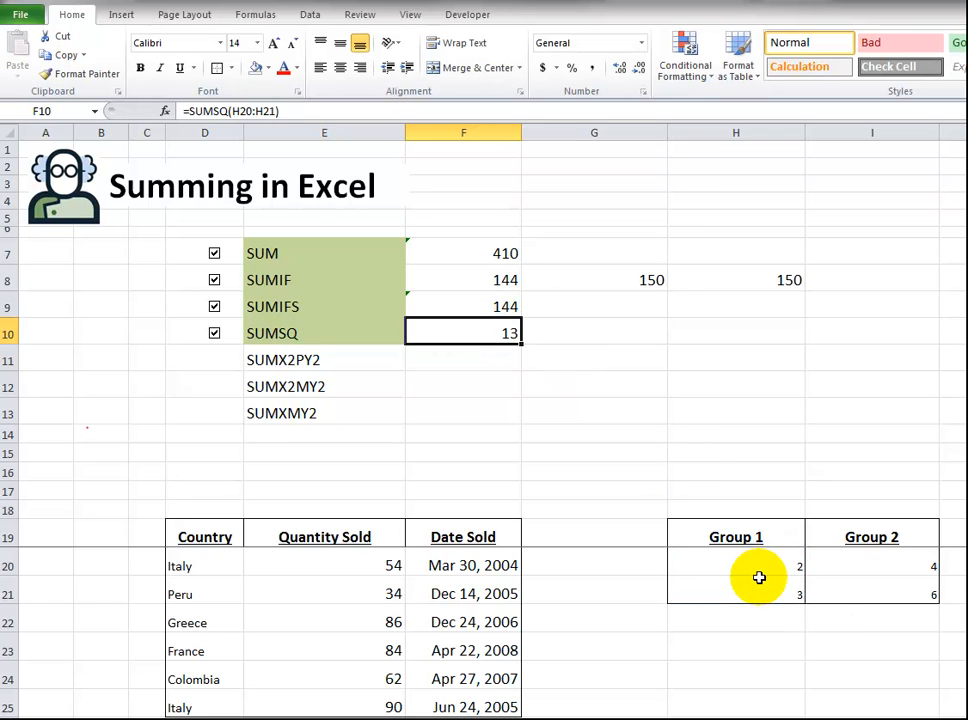
Enter the manual check formula =H20*H20+H21*H21 in G10, beside the SUMSQ result.
left_click(601, 333)
type("=")
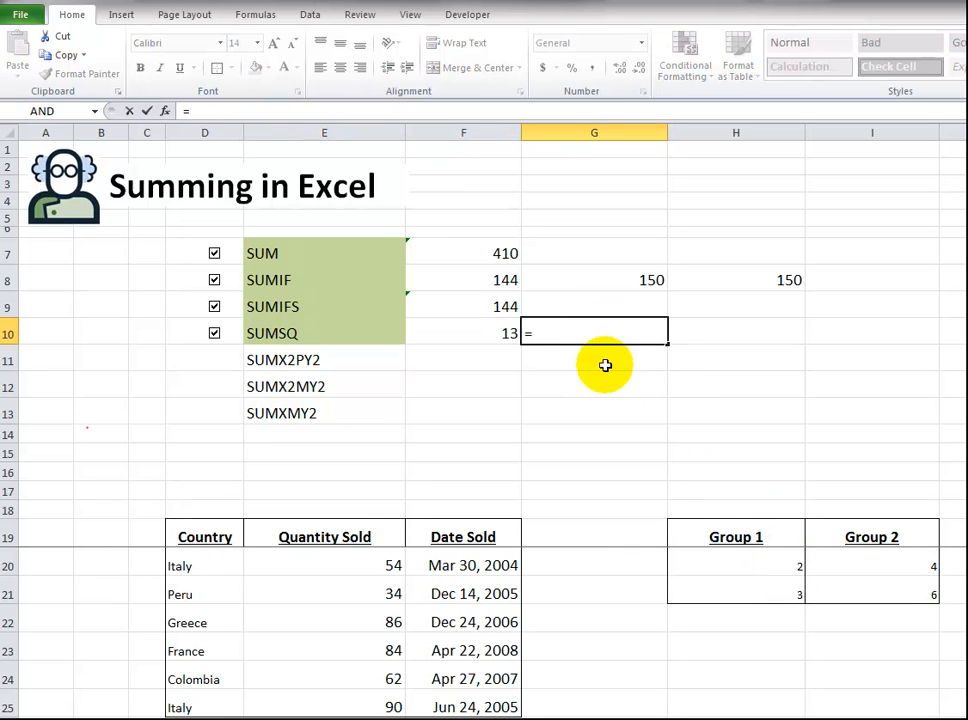
left_click(730, 561)
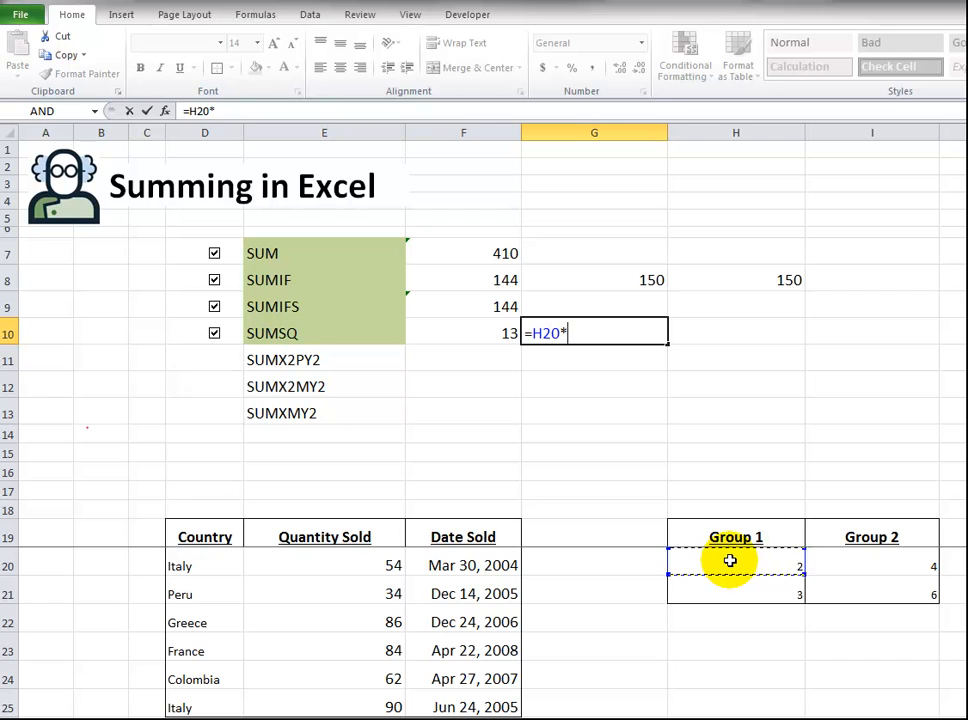
type("*")
left_click(730, 561)
type("+")
left_click(757, 590)
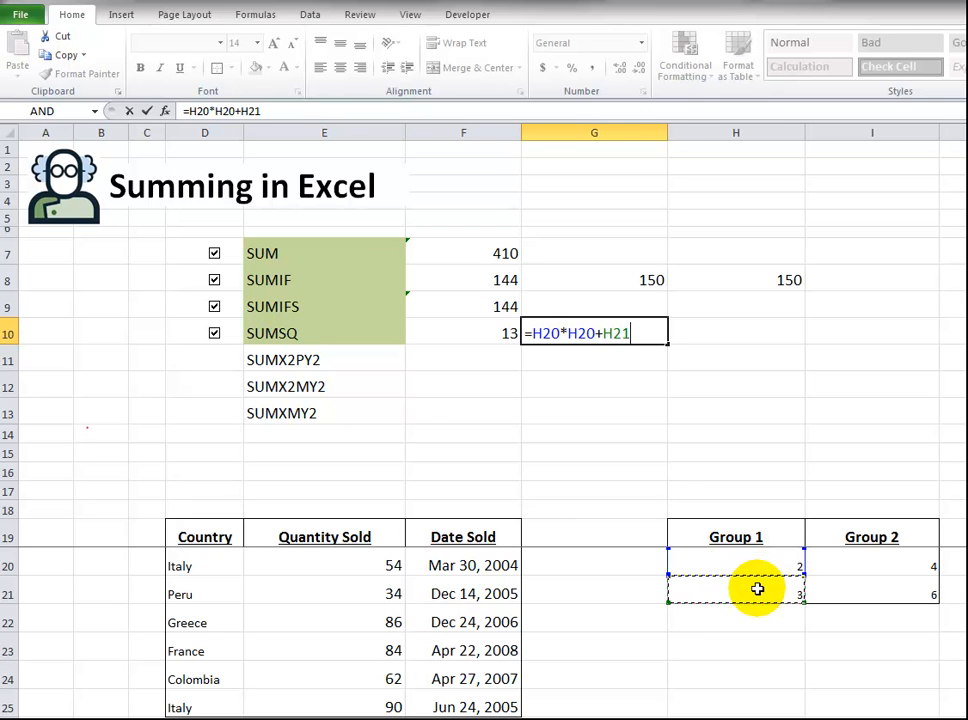
type("*")
left_click(757, 590)
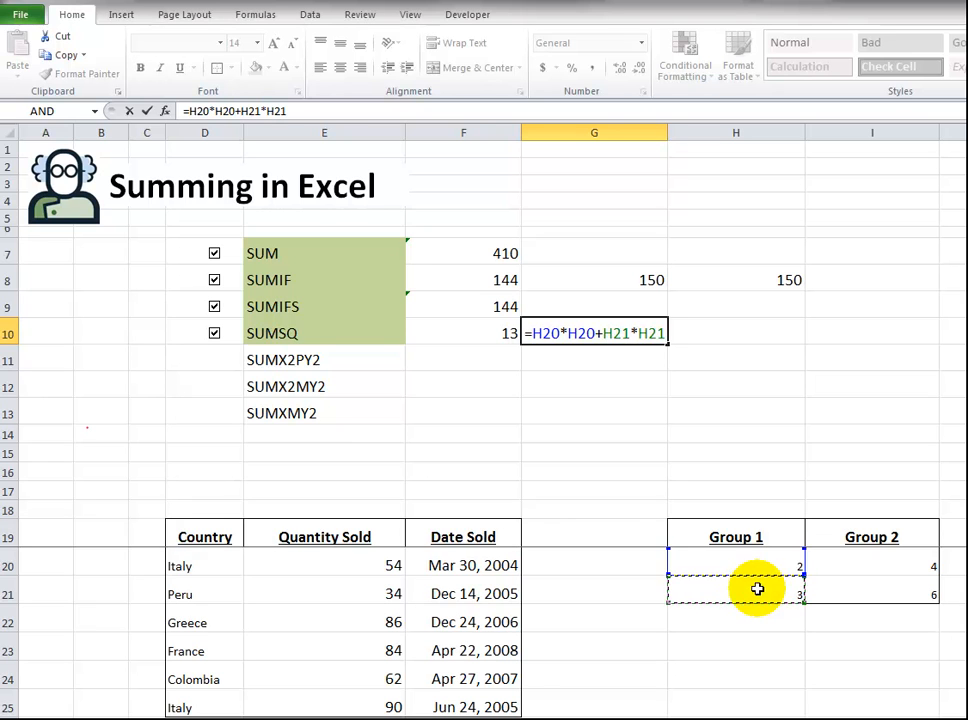
key("Return")
key("Up")
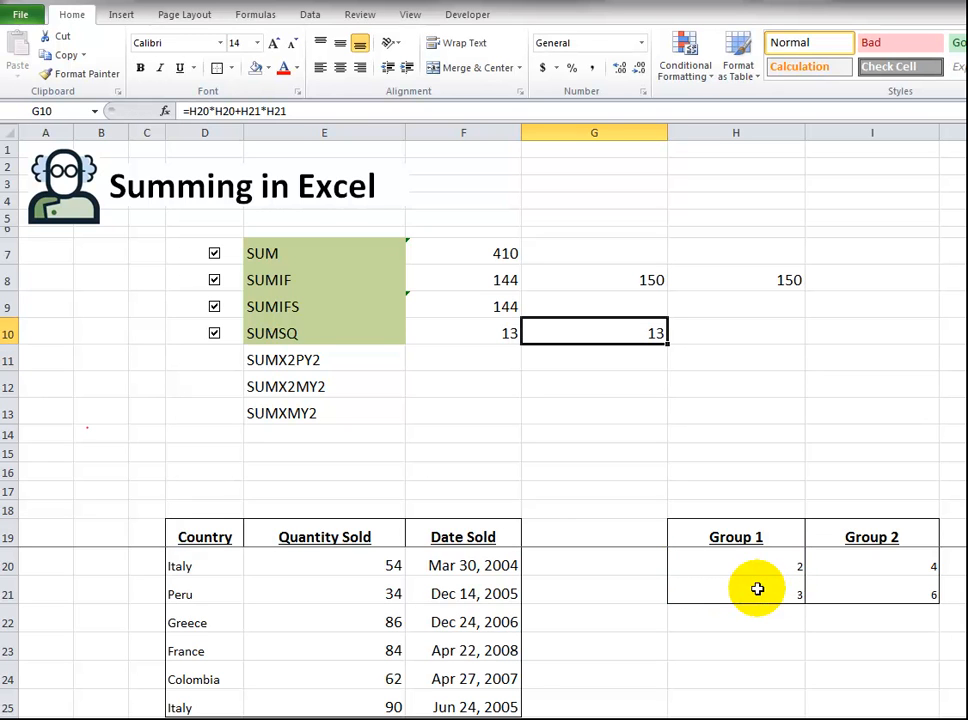
Review the SUMSQ formula in F10 and the remaining function names in E11:E13, ending on cell F11.
left_click(501, 335)
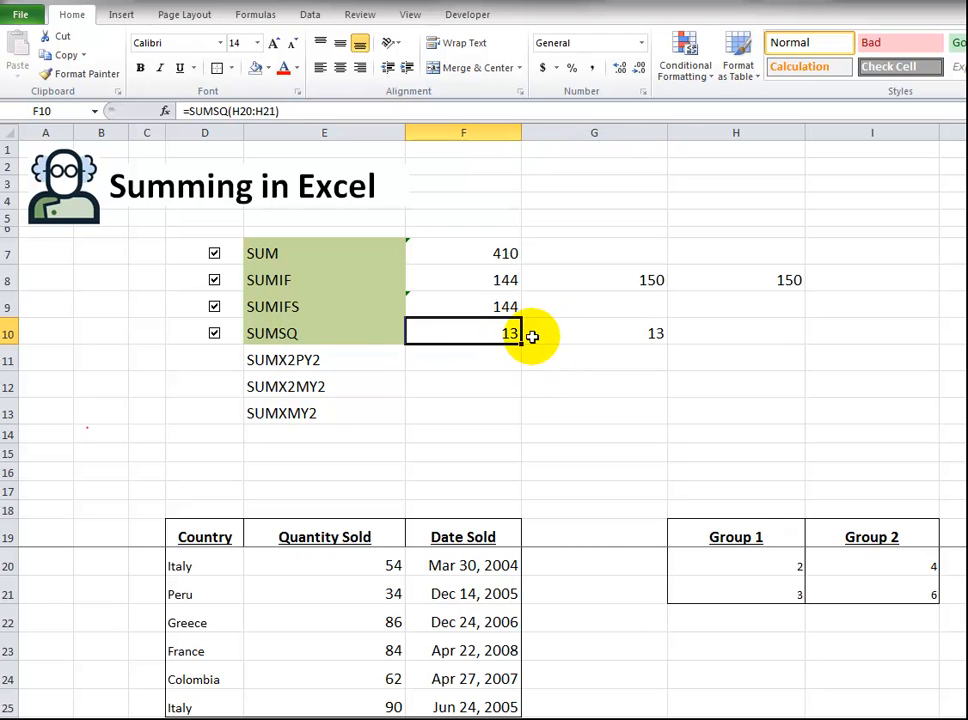
left_click_drag(355, 360, 318, 408)
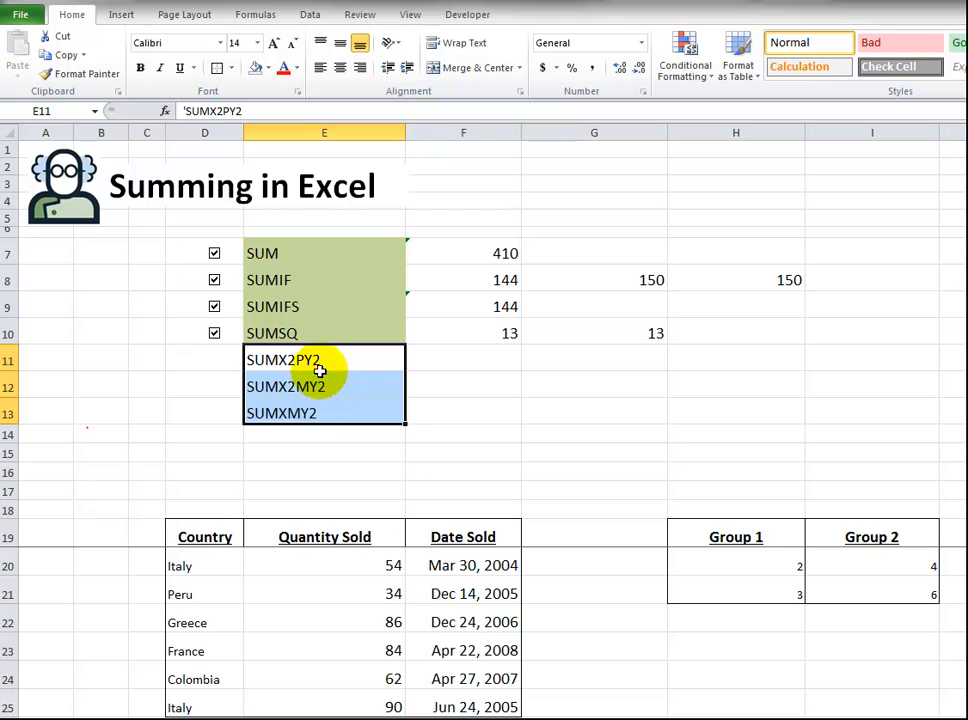
left_click(472, 359)
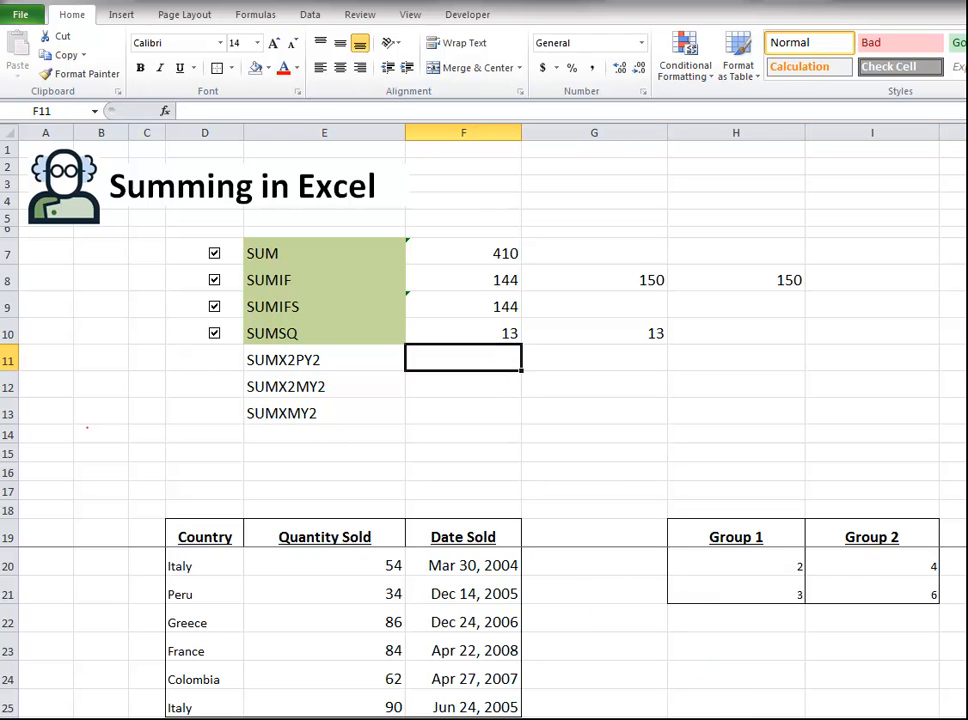